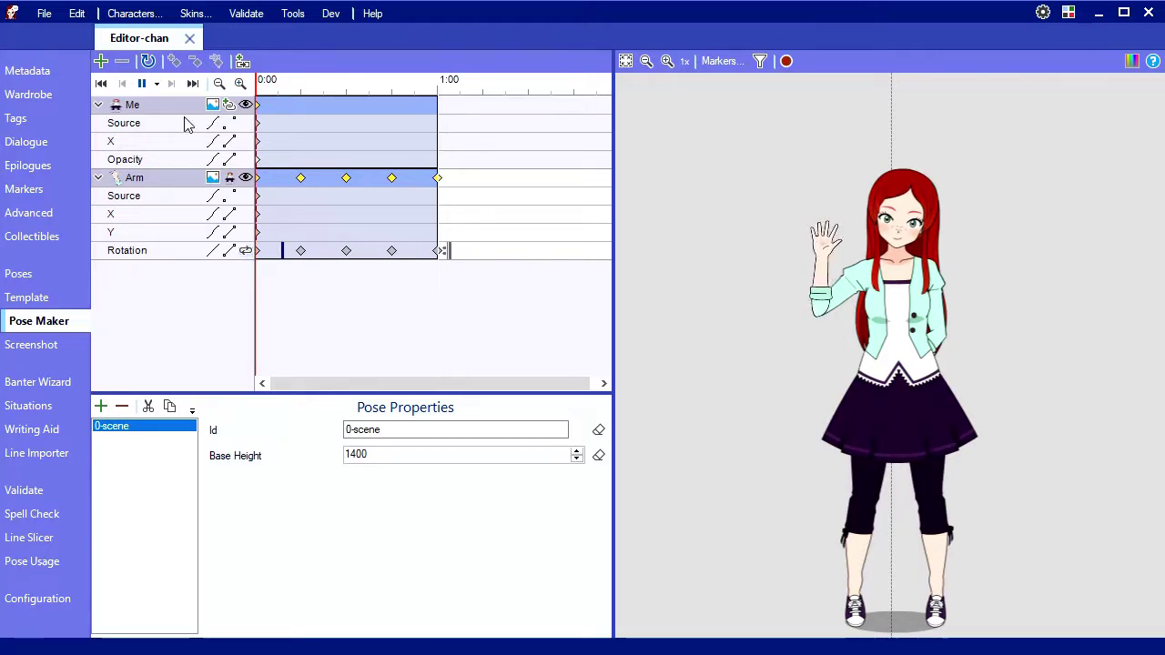
- Select the Me and Arm sprites alternately on the timeline to examine their settings
left_click(160, 105)
left_click(152, 177)
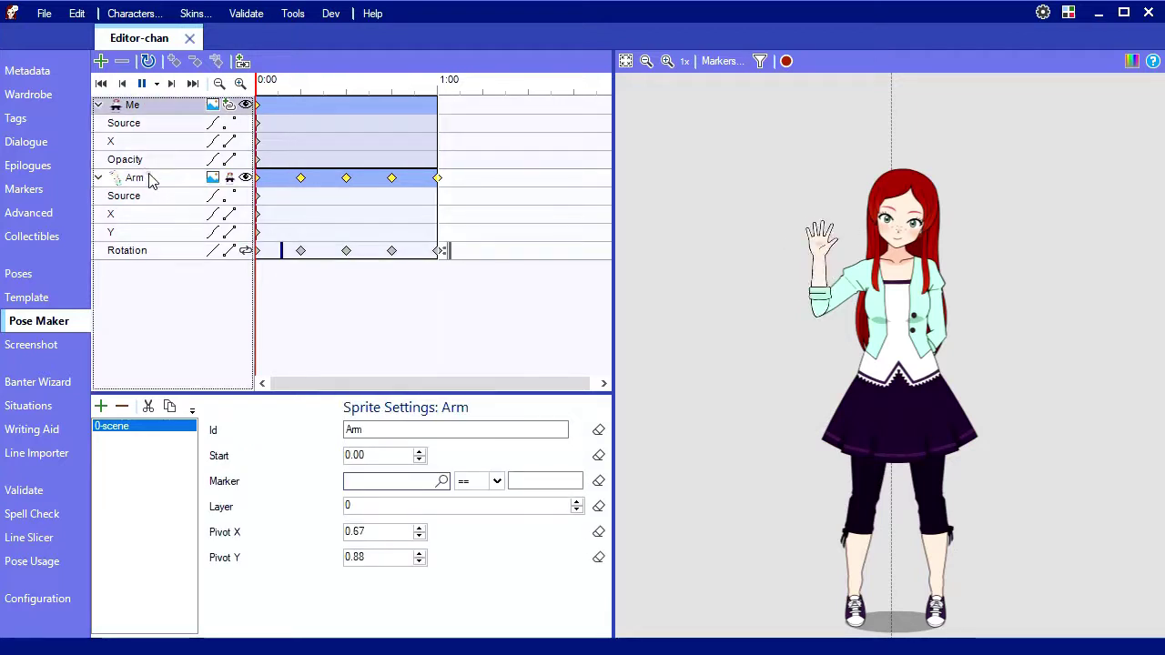
left_click(151, 106)
left_click(152, 178)
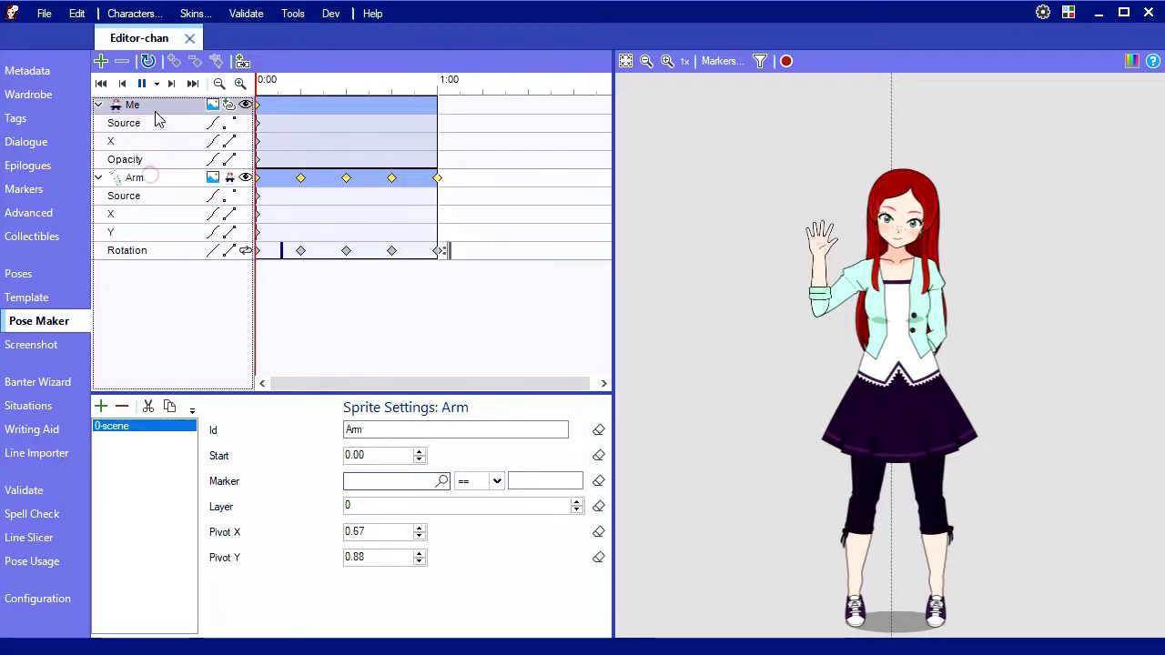
left_click(151, 107)
left_click(136, 178)
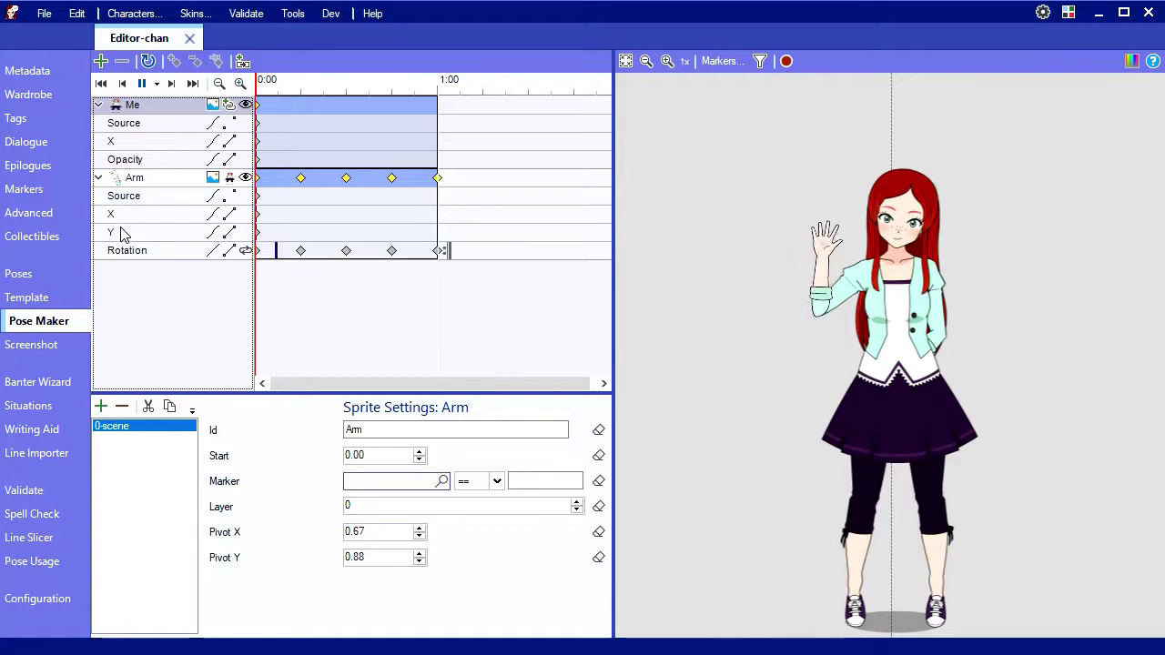
- Collapse and re-expand the property rows of the Arm and Me sprites
left_click(98, 178)
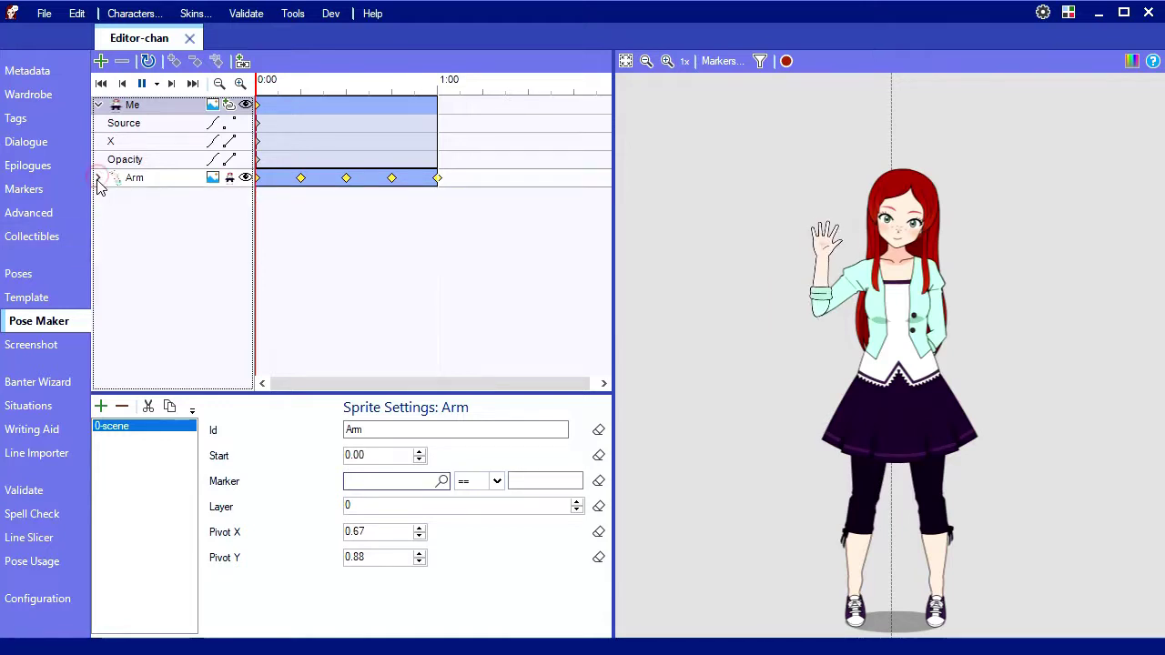
left_click(98, 178)
left_click(99, 106)
left_click(98, 106)
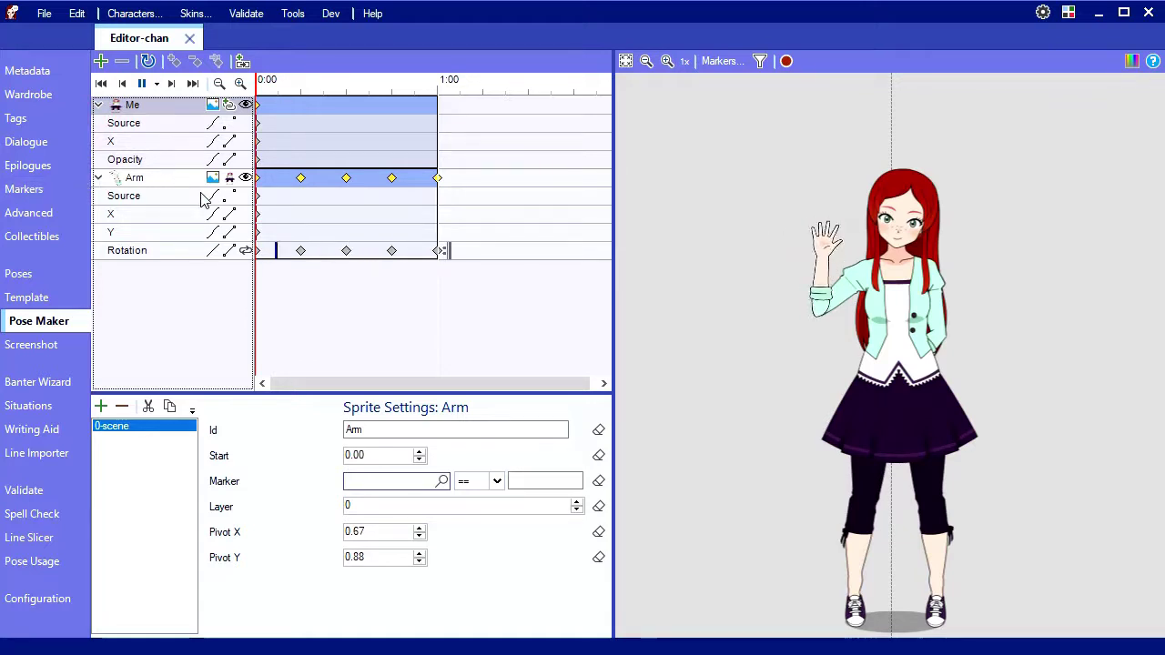
- Hide and show the Arm sprite twice in the preview, ending with it visible
left_click(246, 177)
left_click(246, 179)
left_click(246, 178)
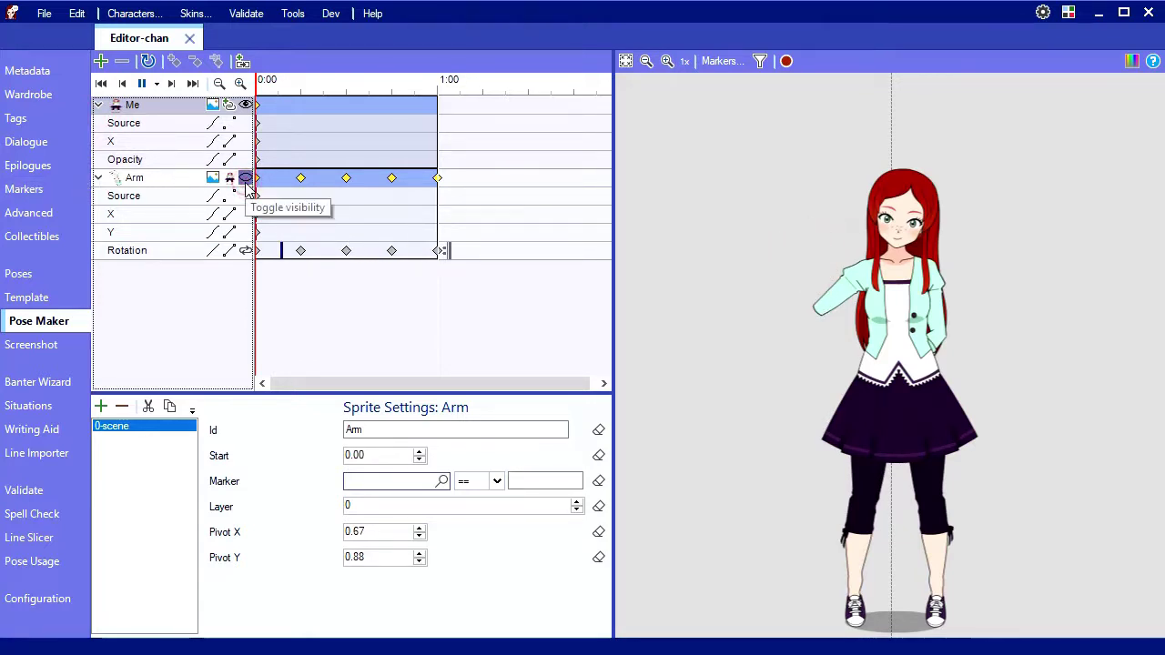
left_click(246, 180)
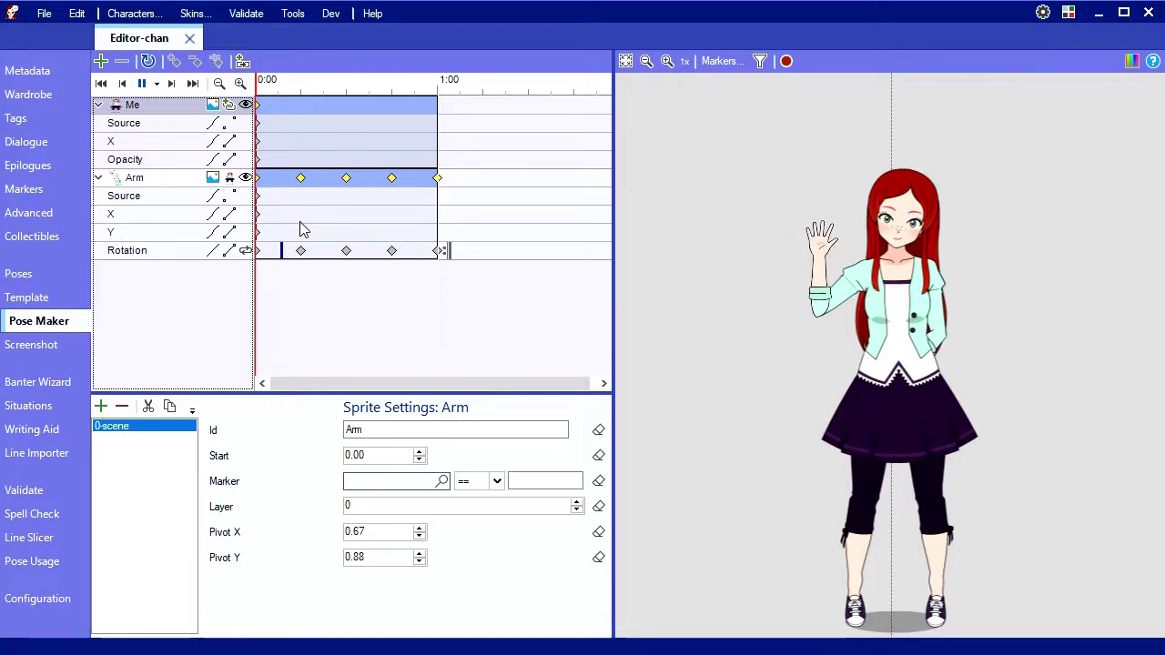
- Pause the waving animation and scrub the playhead back and forth over the first second to examine the arm's motion
left_click(141, 82)
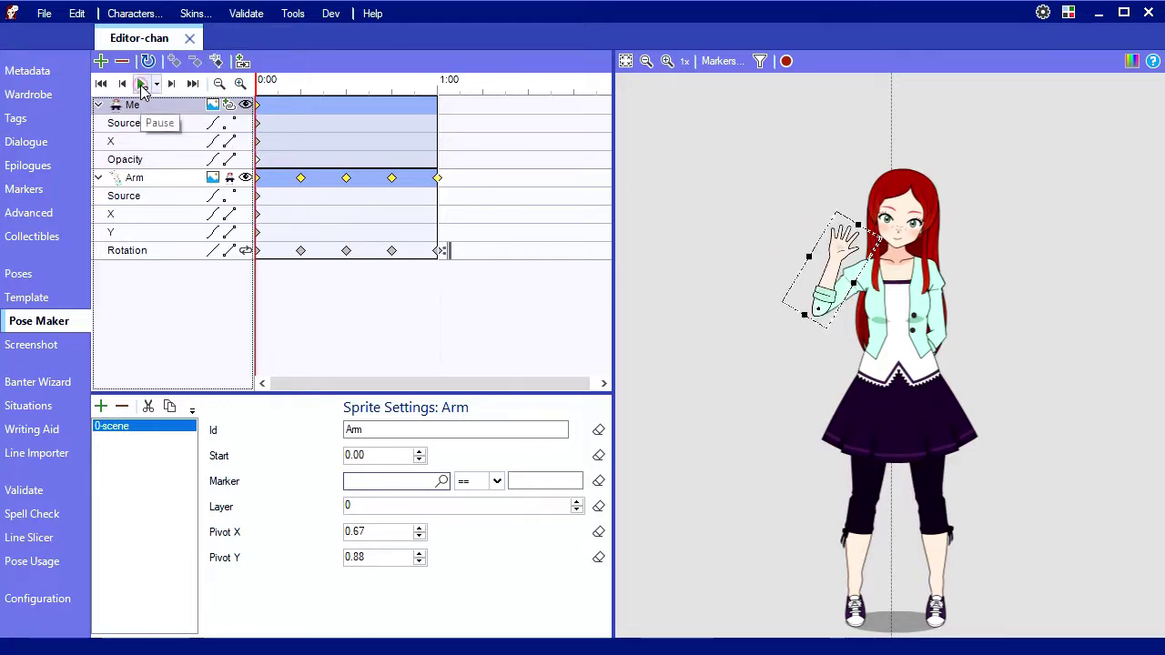
left_click(317, 80)
left_click(337, 82)
left_click_drag(364, 88, 287, 103)
left_click(291, 108)
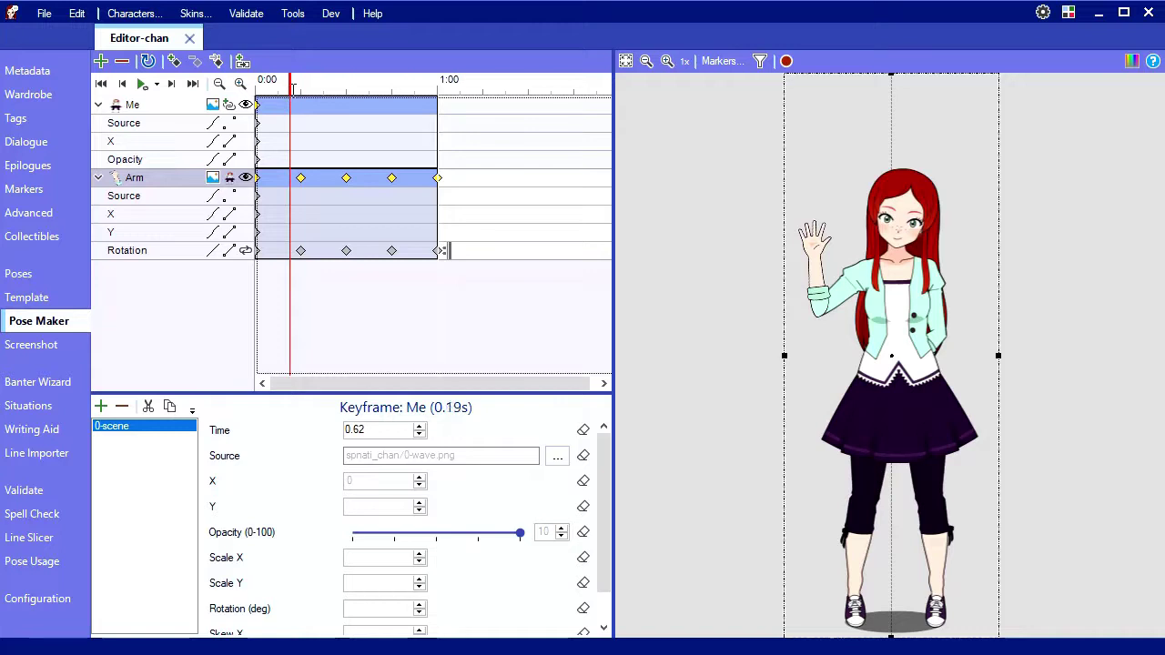
- Step through the Arm sprite's keyframes between 0 and 1 second to examine the arm's rotation at each one
left_click(300, 178)
left_click(346, 178)
left_click(391, 178)
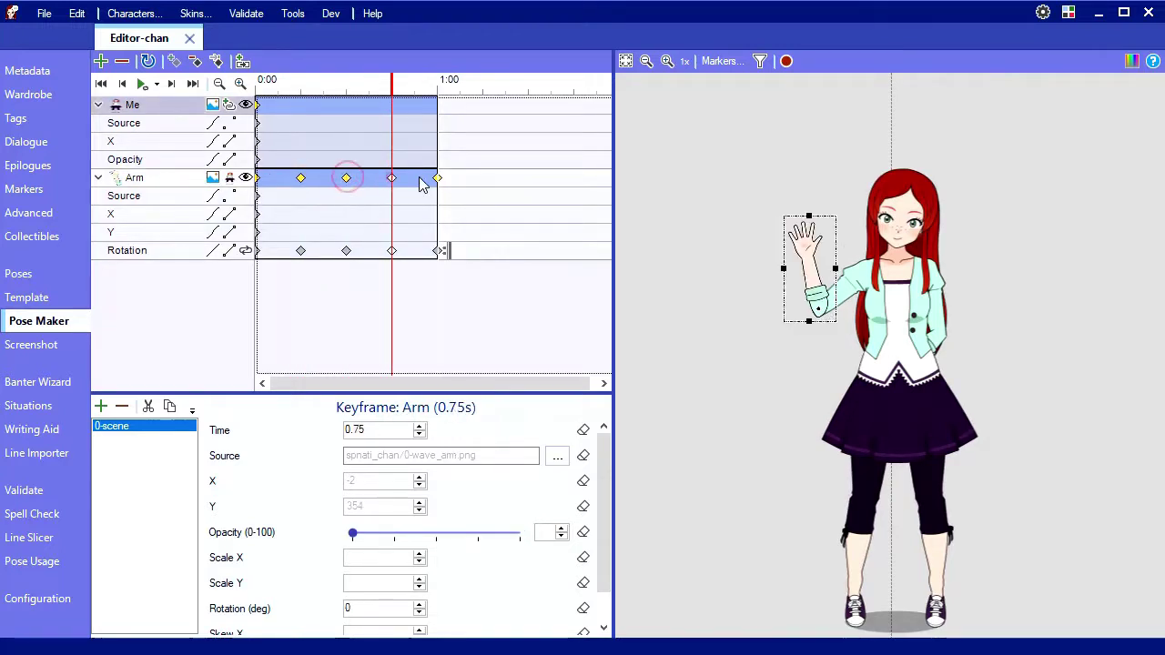
left_click(436, 179)
left_click(346, 178)
left_click(300, 182)
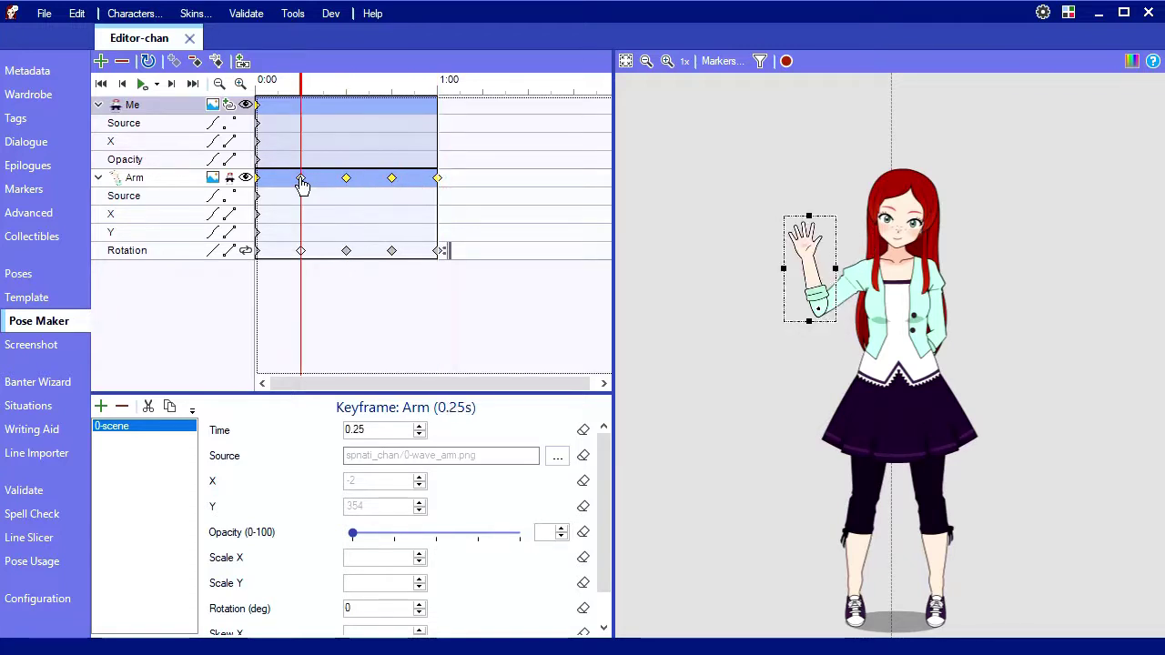
left_click(258, 186)
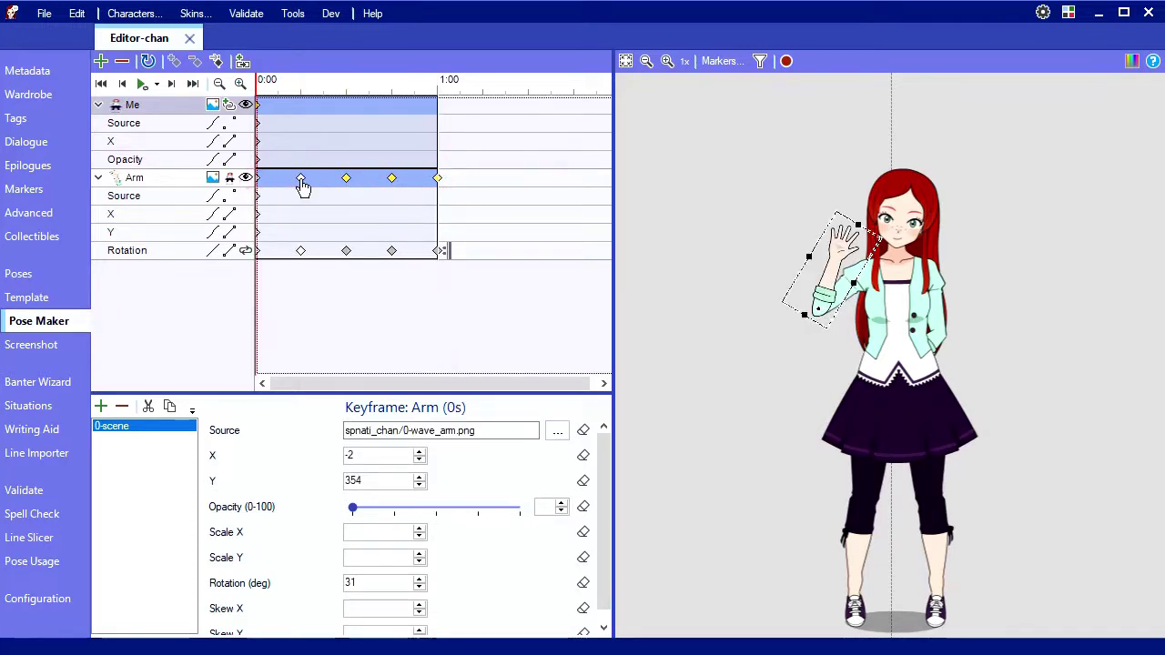
left_click(301, 180)
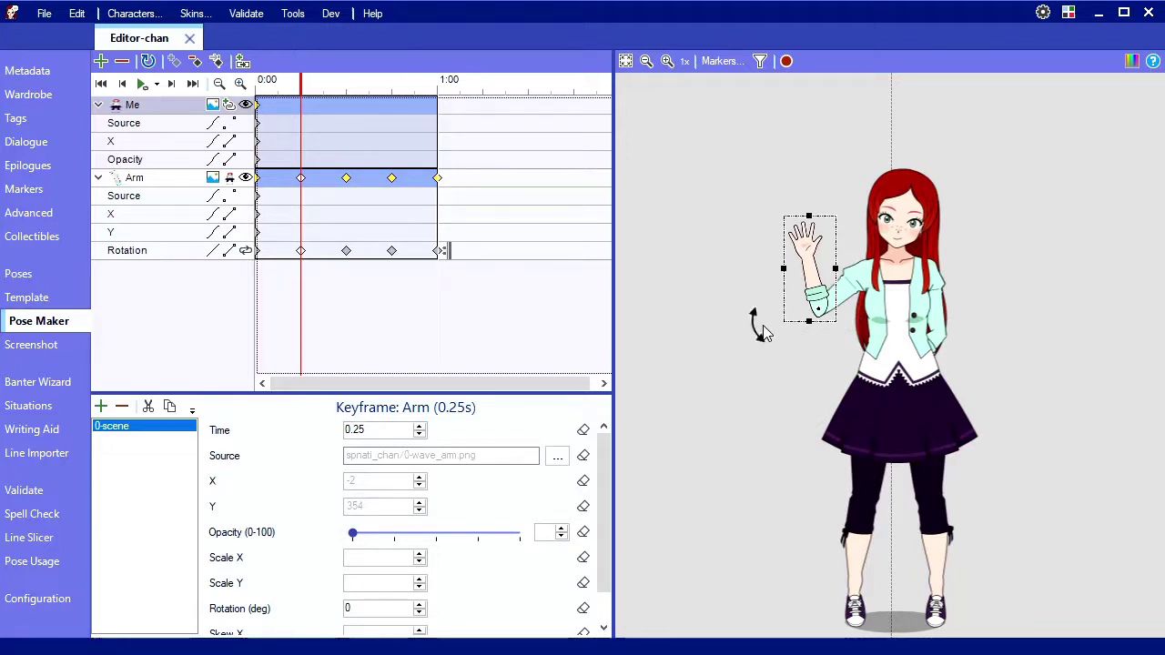
left_click(346, 179)
left_click(391, 179)
left_click(438, 179)
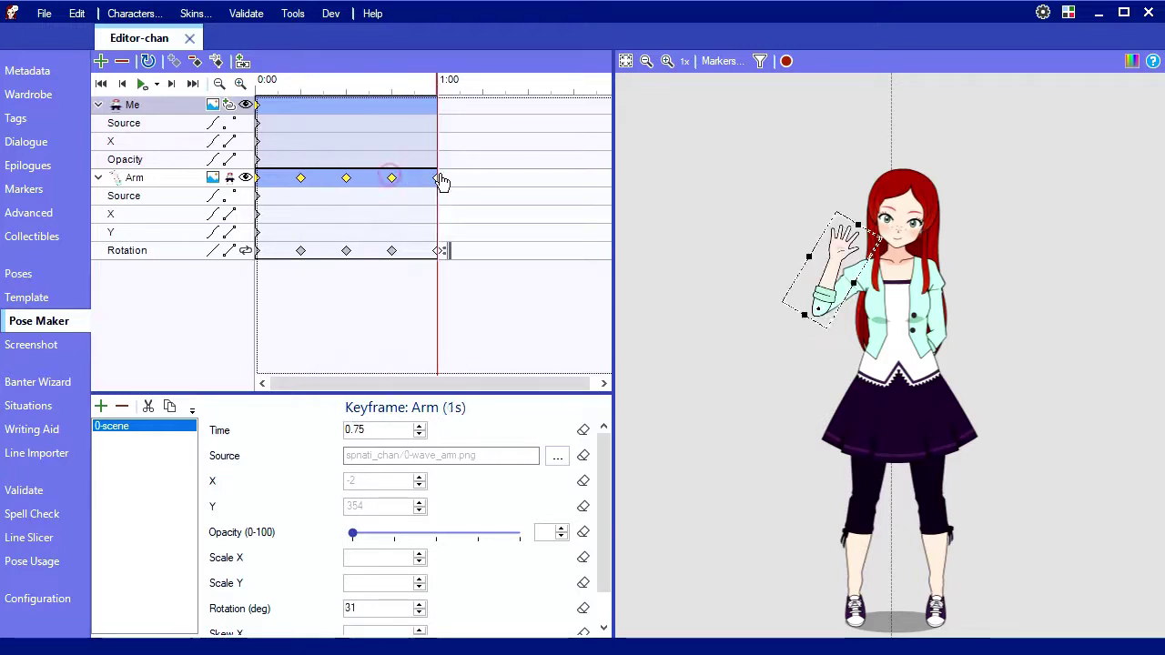
left_click(258, 177)
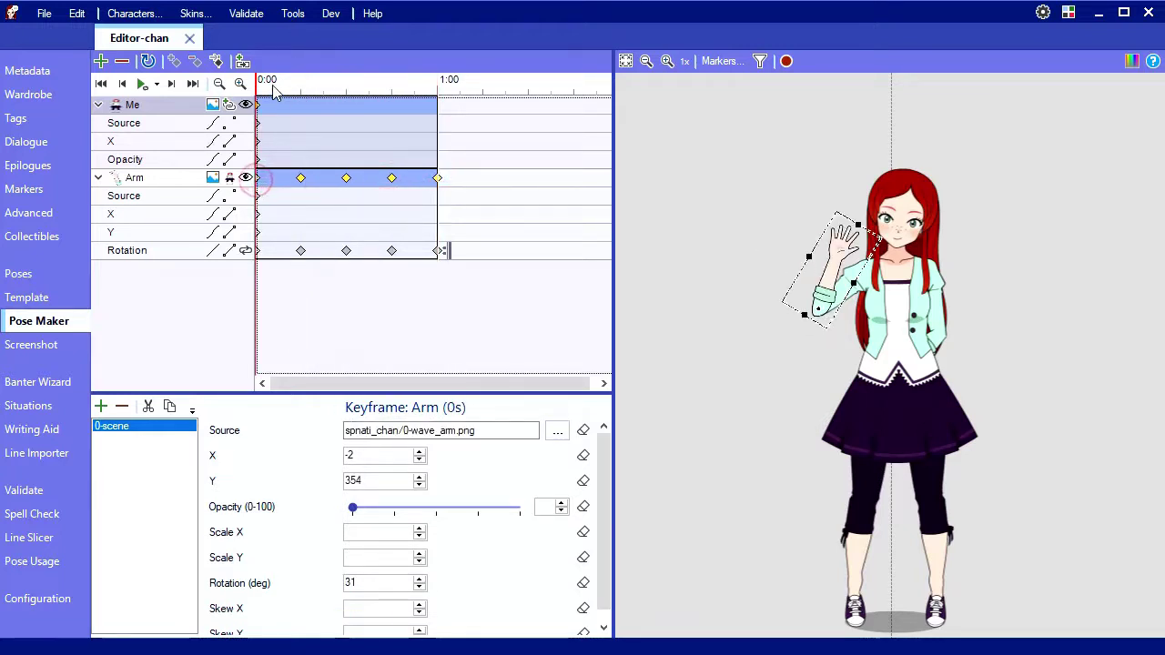
- Rotate the arm to about -152 degrees at the 0.25 s keyframe and scrub through the changed motion
left_click(302, 178)
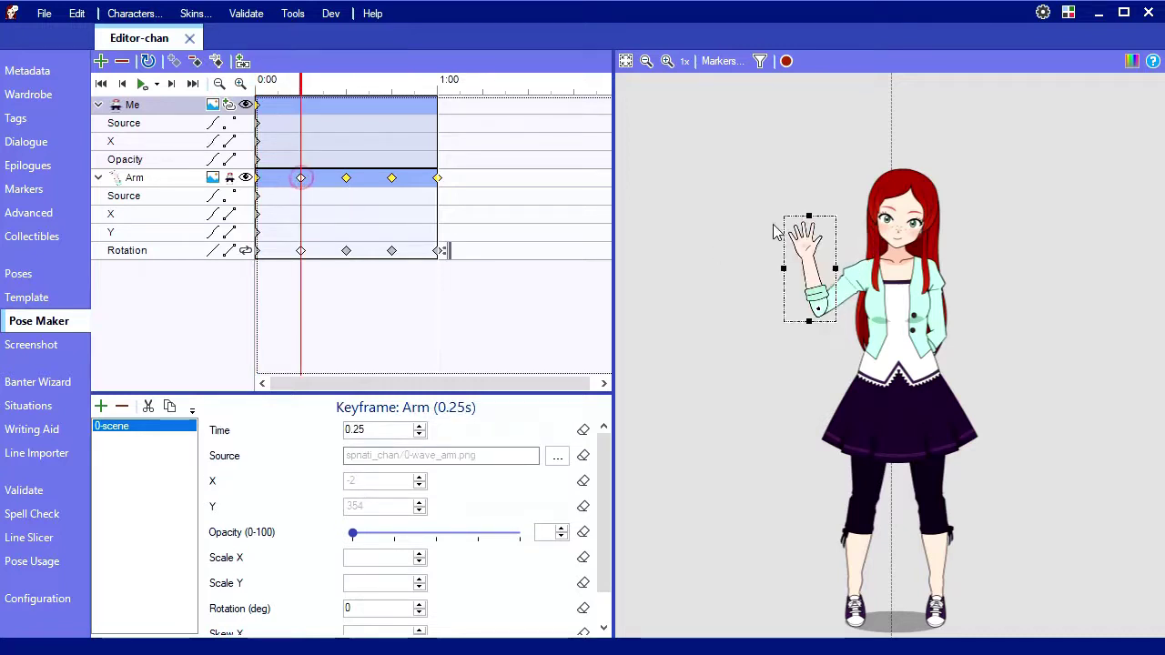
left_click_drag(772, 208, 823, 428)
left_click_drag(334, 94, 267, 91)
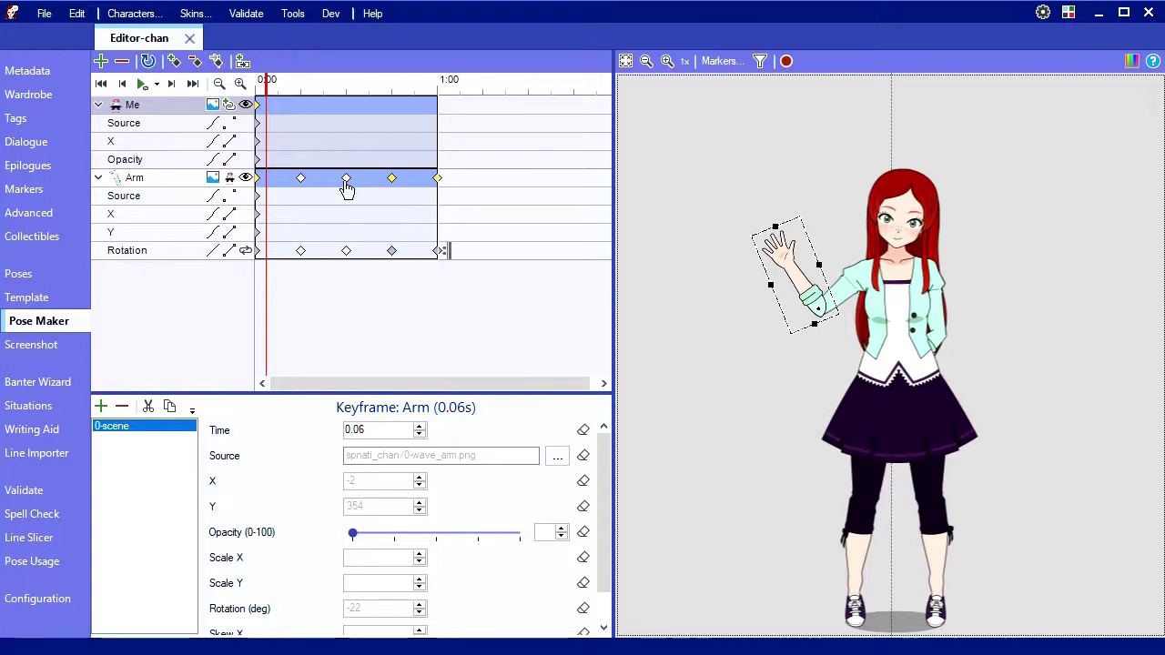
- Move the playhead forward and back frame by frame, and between the start and end of the animation, to examine the keyframes
left_click(171, 84)
left_click(171, 83)
left_click(171, 84)
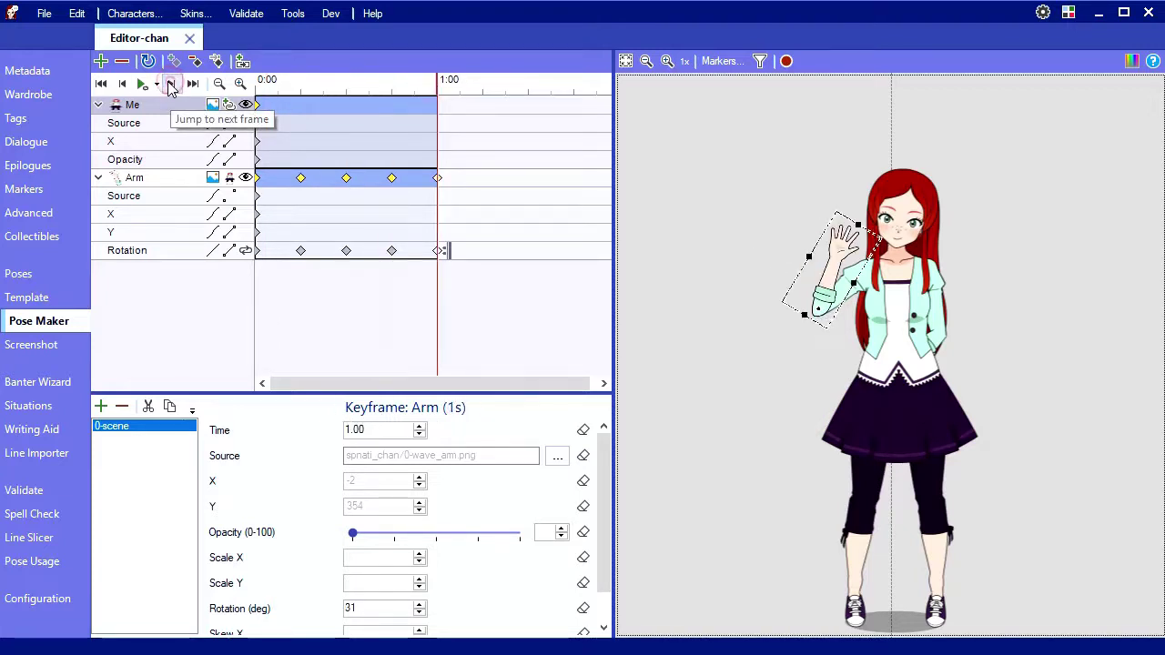
left_click(122, 83)
left_click(122, 84)
left_click(101, 83)
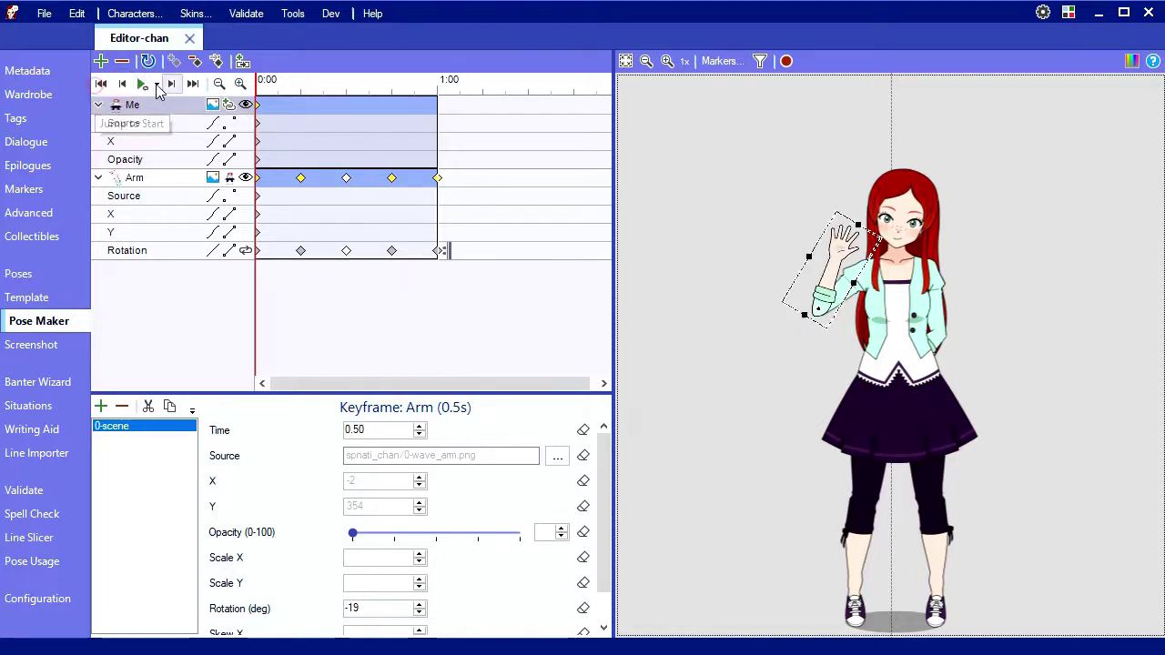
left_click(192, 84)
left_click(101, 83)
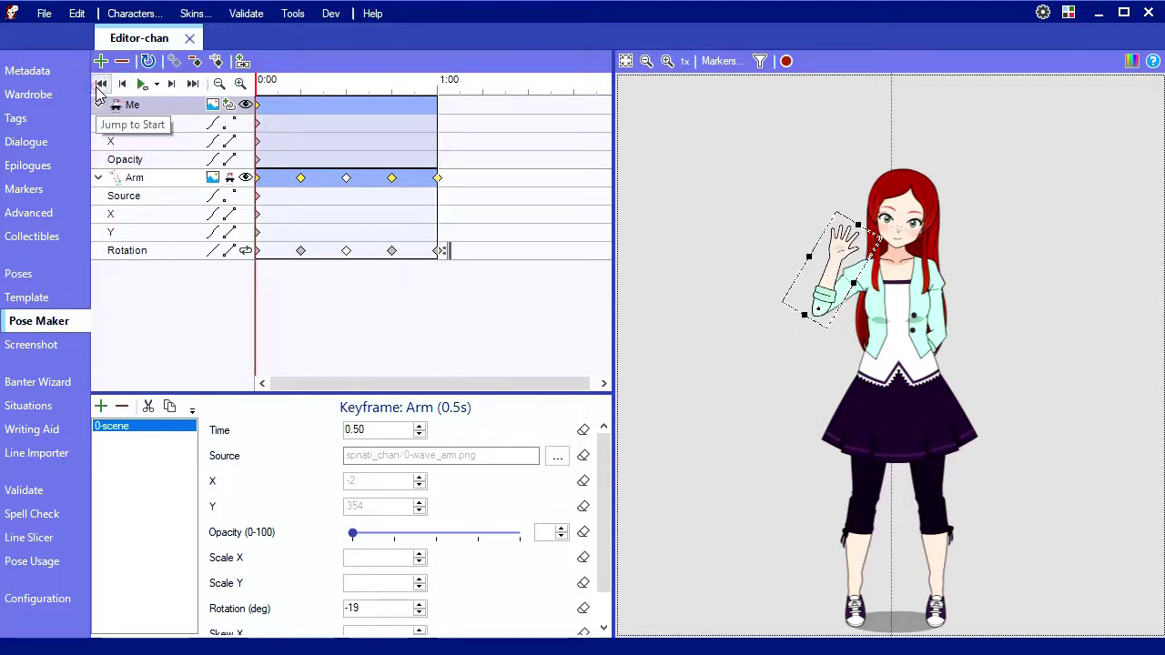
- Stretch the Arm animation by moving its 0.25, 0.5, 0.75 and 1 s keyframes to 0.5, 1, 1.5 and 2 s, and play it
left_click(240, 84)
left_click(218, 84)
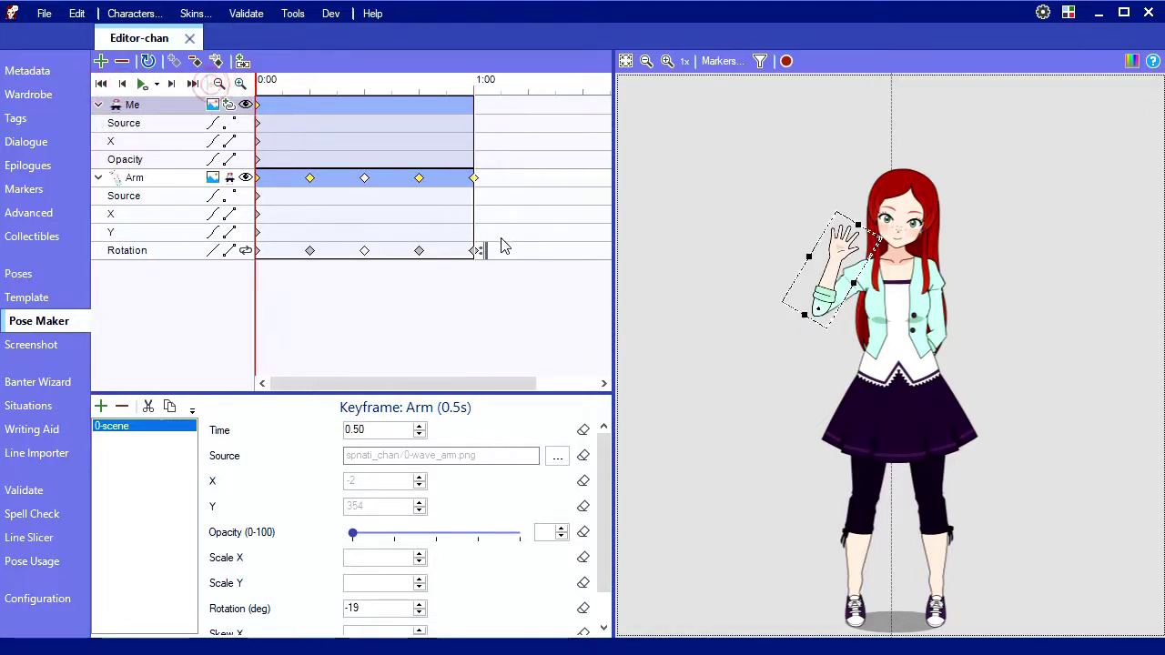
scroll(502, 247, "up", 3)
scroll(443, 246, "down", 2)
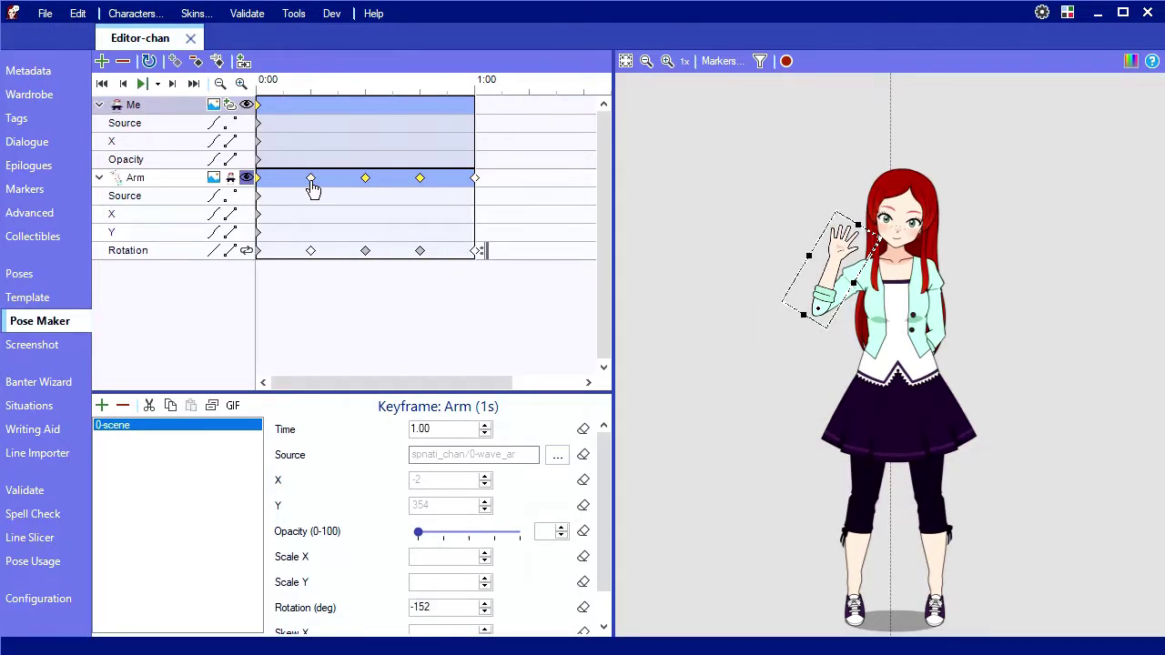
left_click_drag(313, 186, 534, 182)
scroll(486, 200, "down", 3)
left_click_drag(351, 178, 465, 203)
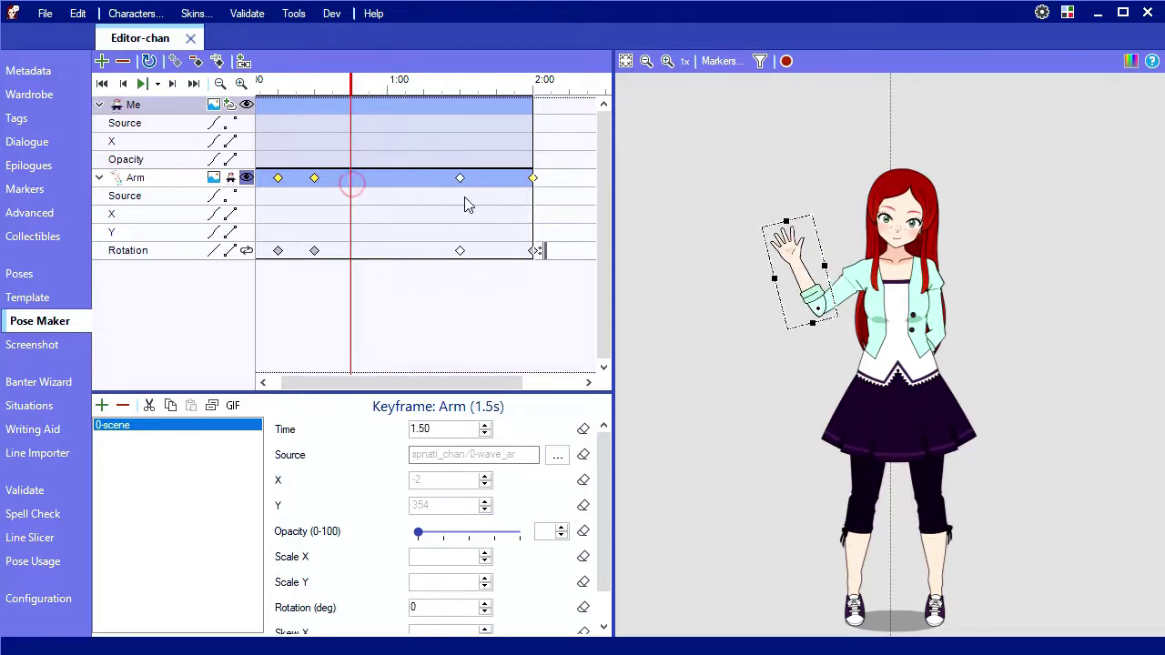
left_click_drag(314, 182, 387, 187)
left_click_drag(278, 179, 316, 182)
key("space")
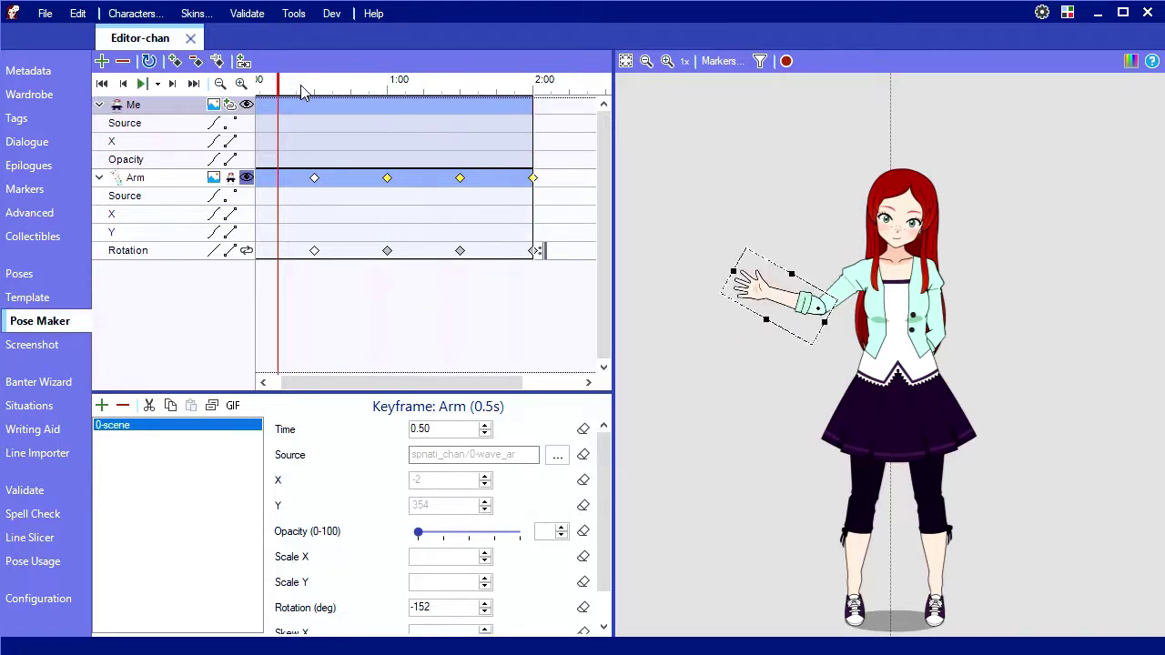
key("space")
- Delete the Arm keyframe at 0.5 s
left_click(314, 180)
right_click(313, 182)
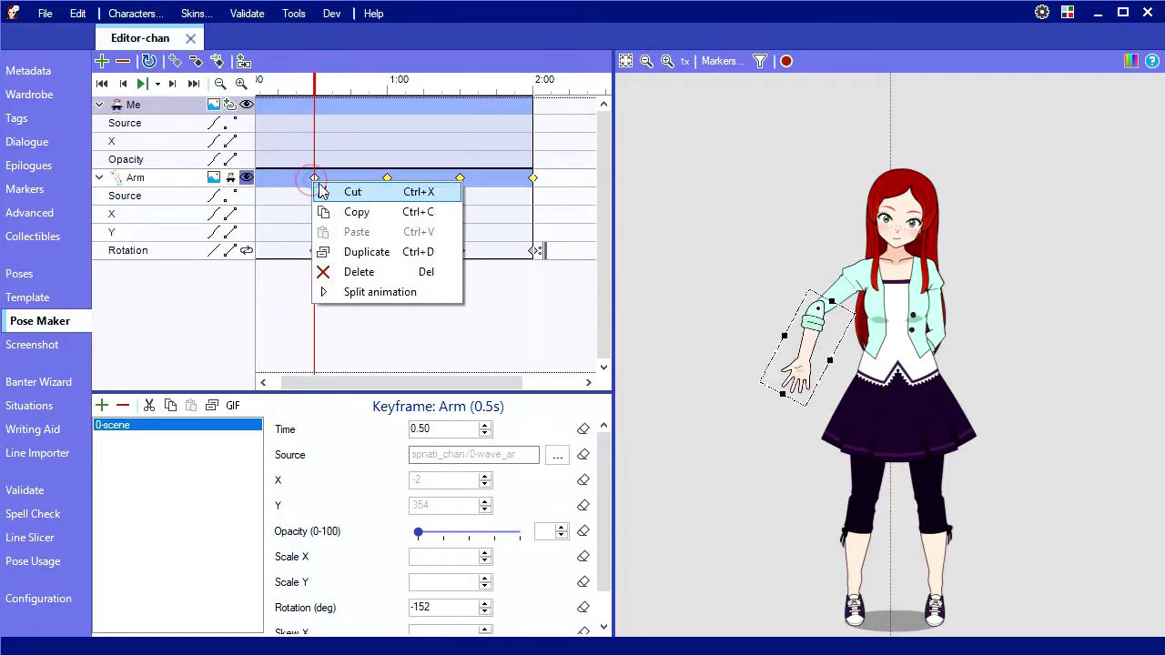
left_click(356, 273)
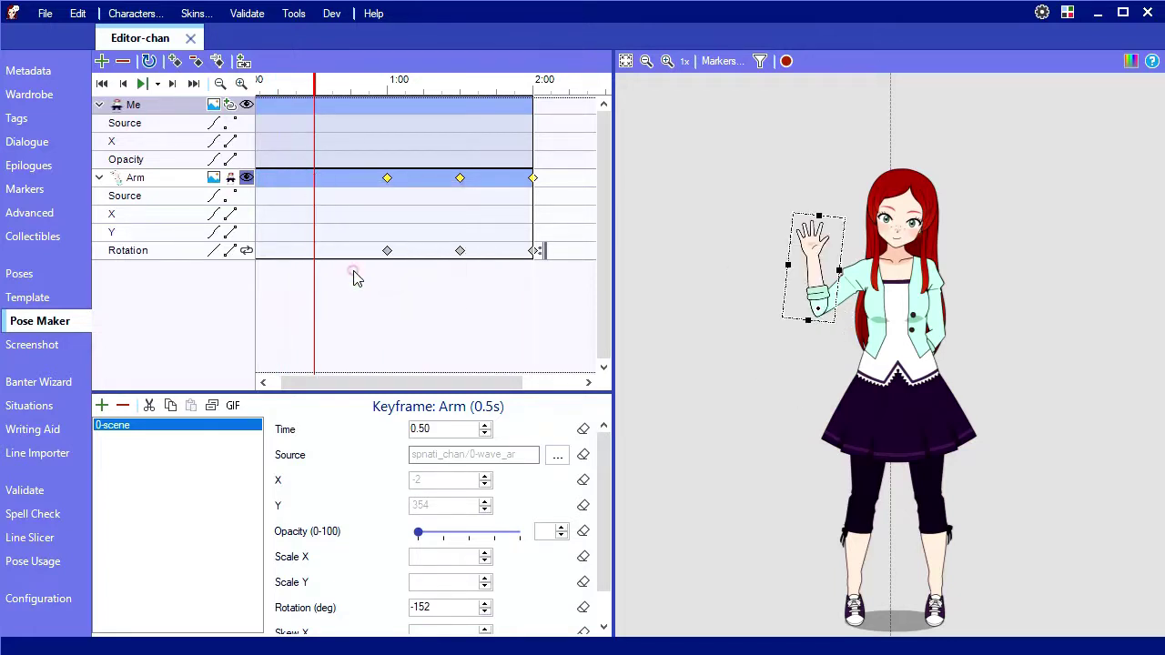
- Copy the Arm keyframe at 1.5 s, paste it at 0.5 s, and play the animation briefly
left_click(461, 182)
right_click(462, 182)
left_click(505, 212)
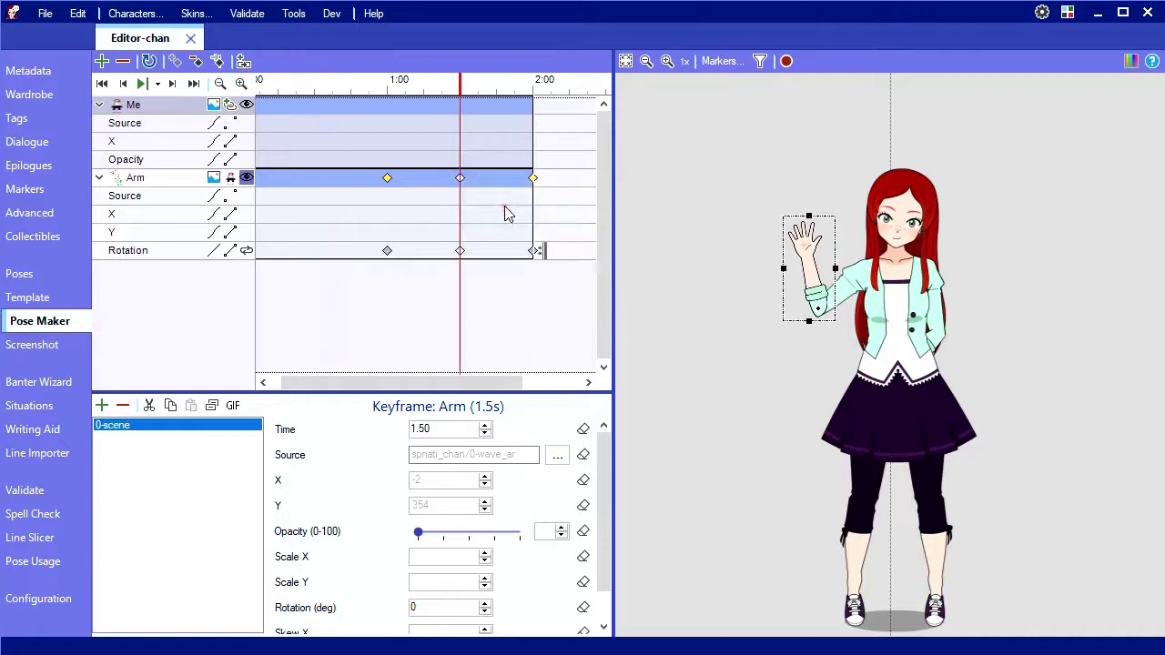
left_click(316, 91)
right_click(316, 91)
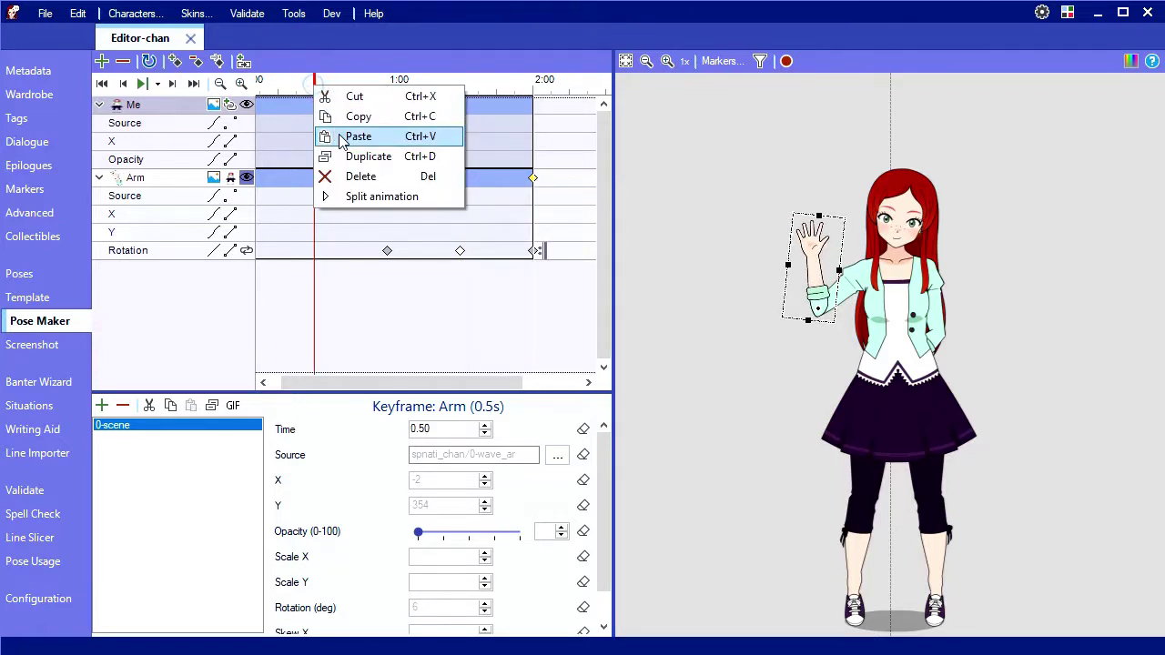
left_click(338, 139)
key("space")
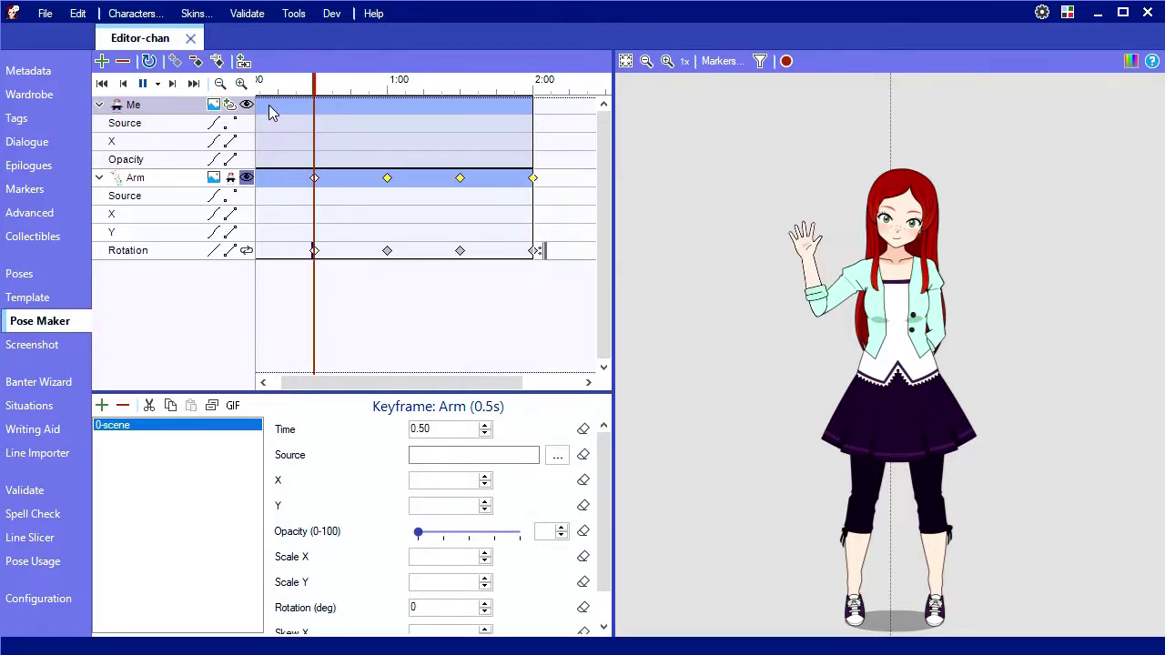
key("space")
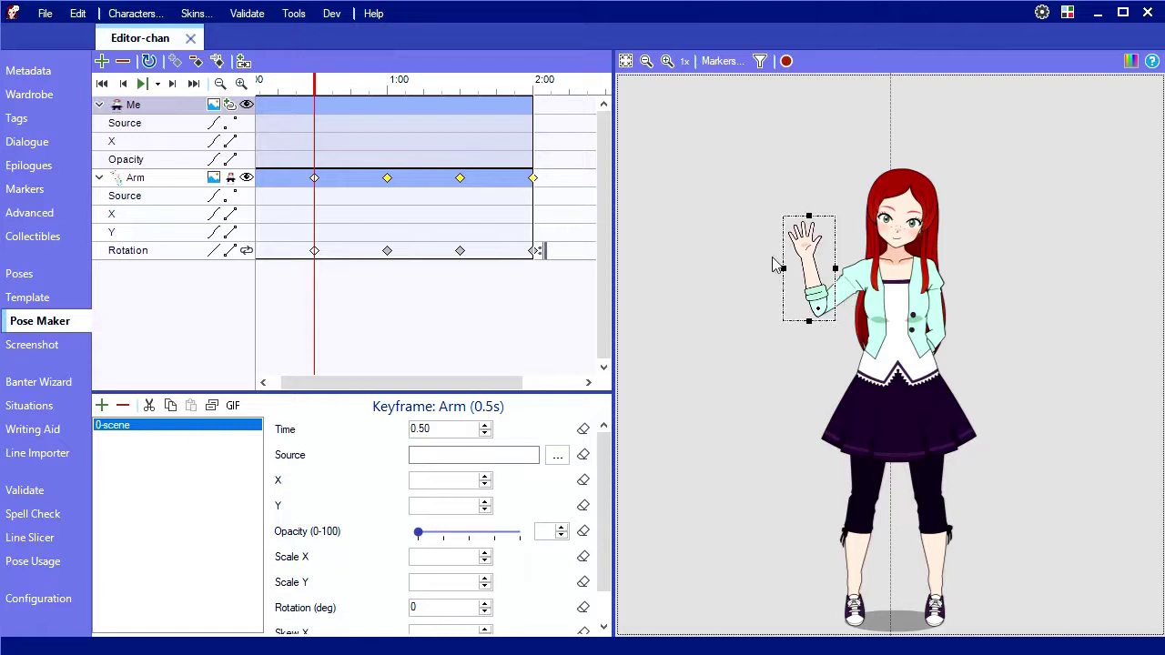
- Move the arm to about X -22, Y 415 at the 0.5 s keyframe and stretch it to about 1.71 by 1.11 scale
left_click_drag(810, 264, 790, 293)
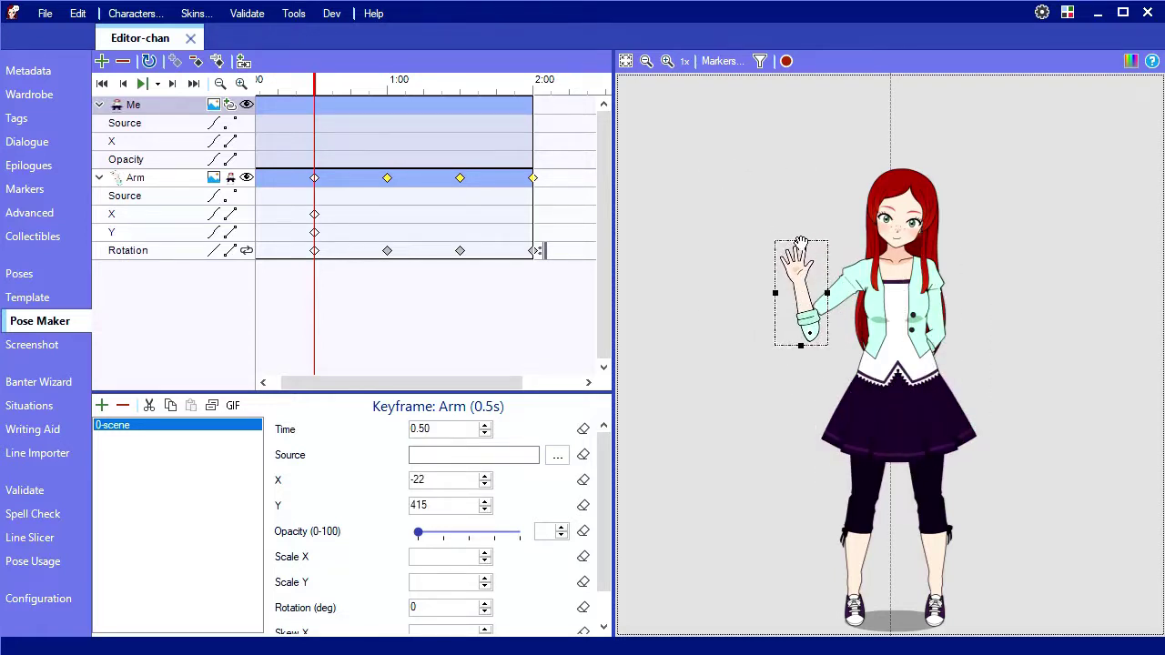
mouse_move(800, 242)
left_mouse_down()
mouse_move(785, 127)
mouse_move(801, 235)
left_mouse_up()
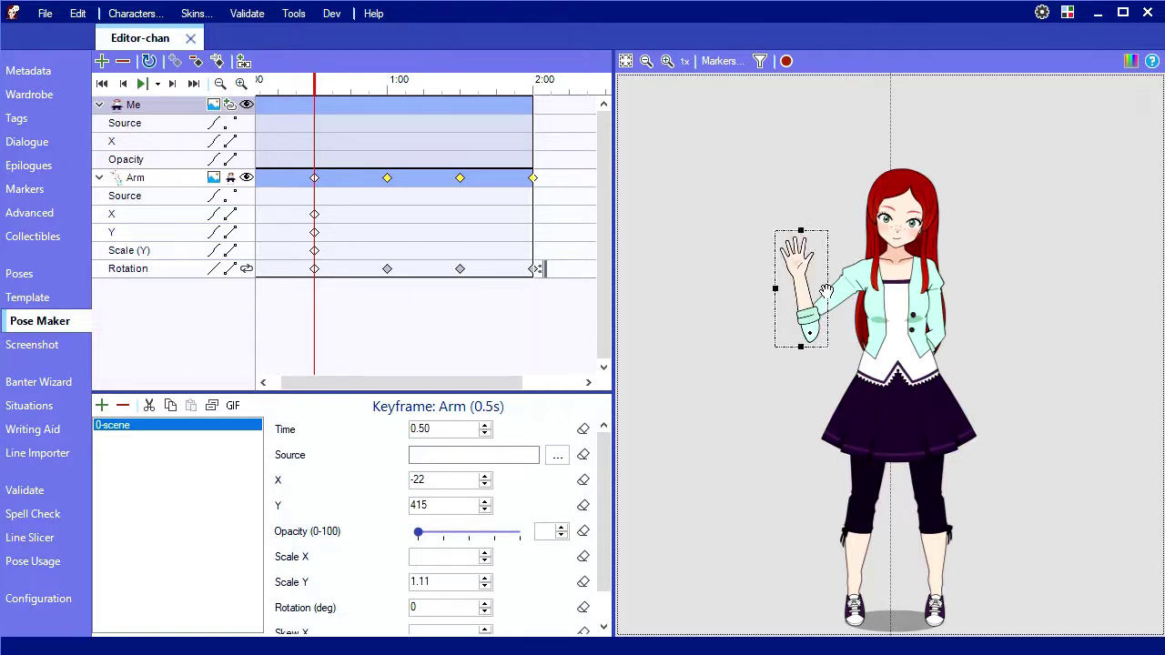
mouse_move(825, 290)
left_mouse_down()
mouse_move(928, 278)
mouse_move(847, 283)
left_mouse_up()
- Skew the arm about 6.12 in X and also in Y at the 0.5 s keyframe, and rotate it to about -254 degrees
left_click_drag(856, 223, 772, 246)
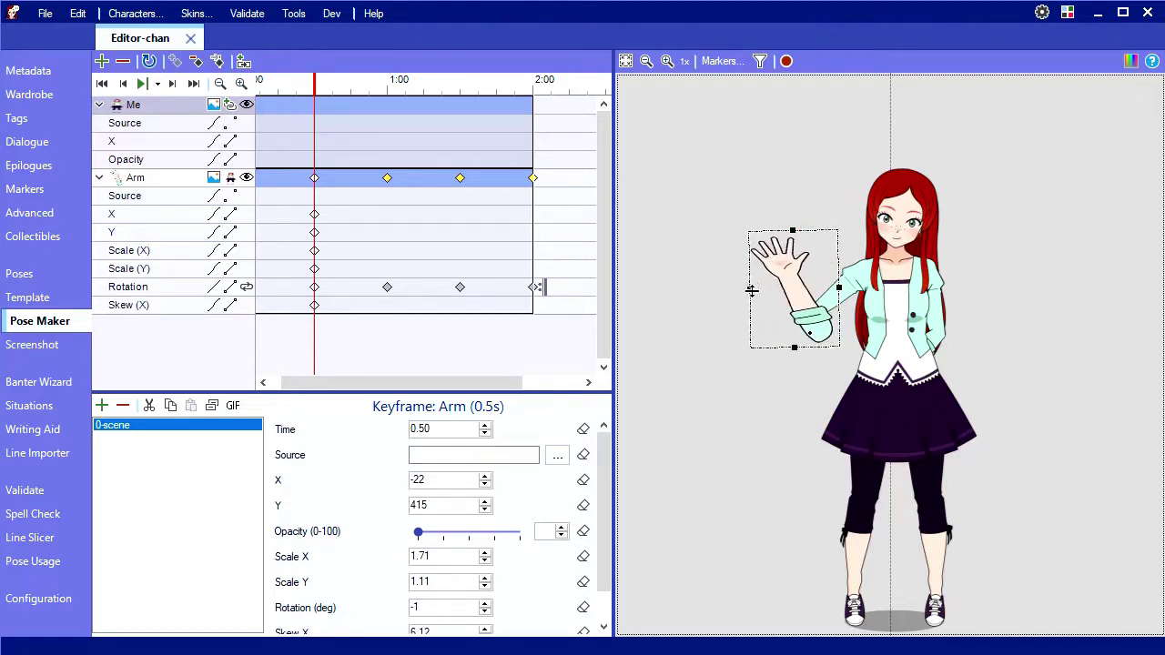
left_click_drag(752, 288, 784, 267)
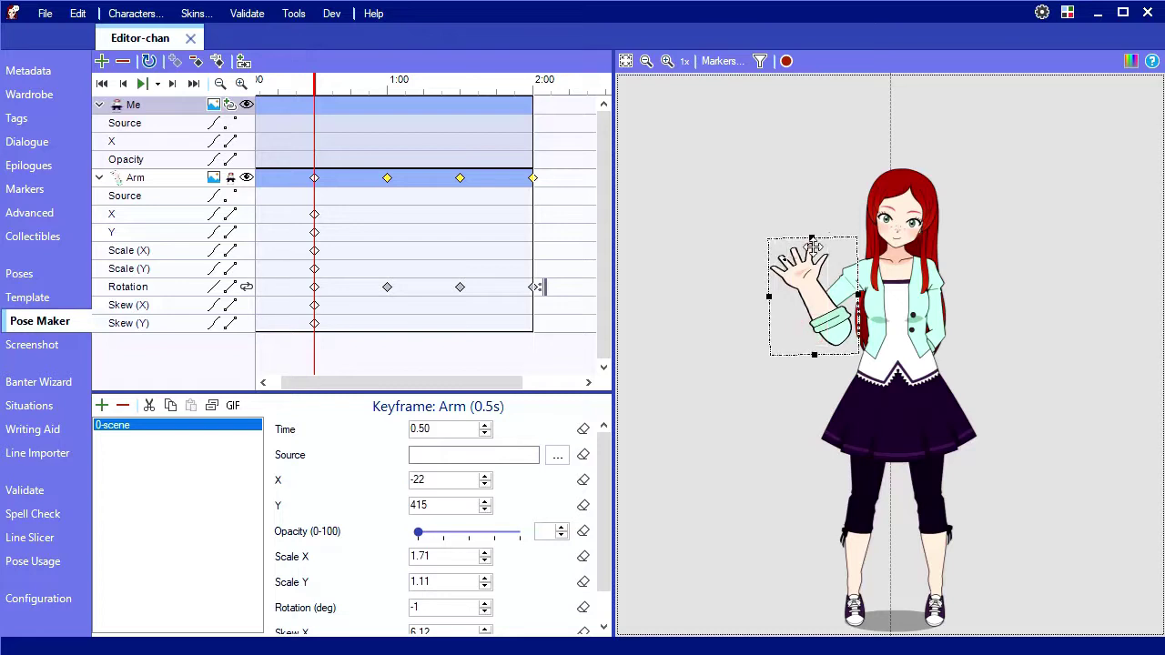
left_click_drag(869, 232, 923, 442)
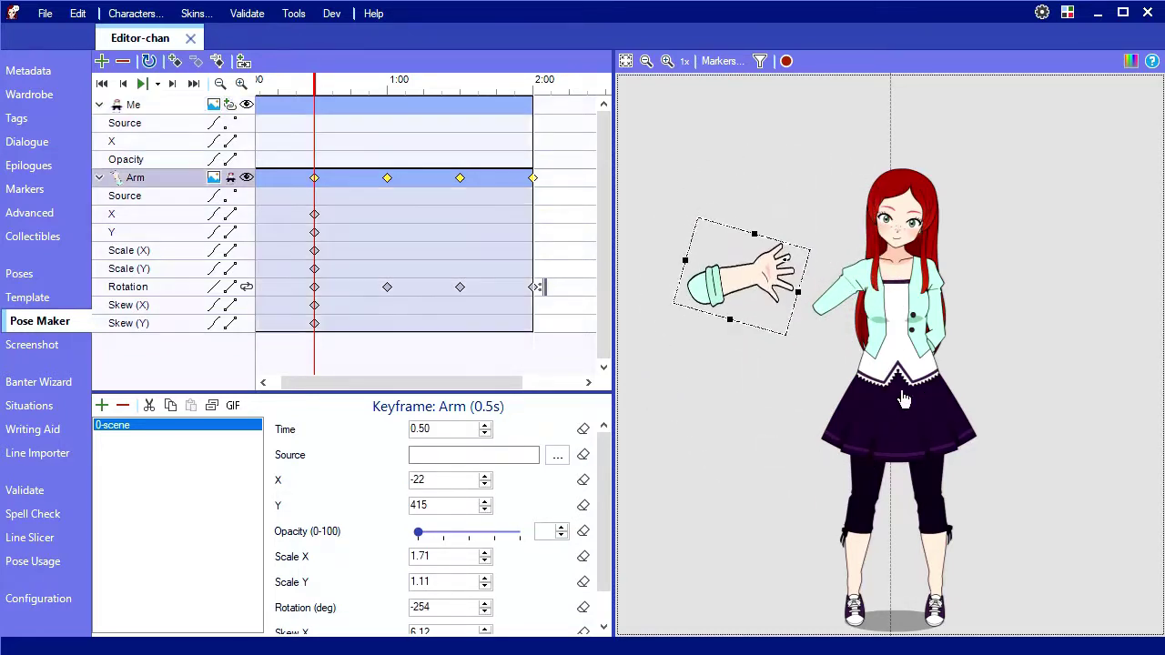
- Move the Me sprite to about X 61, Y 32 at 0.5 s
left_click(917, 287)
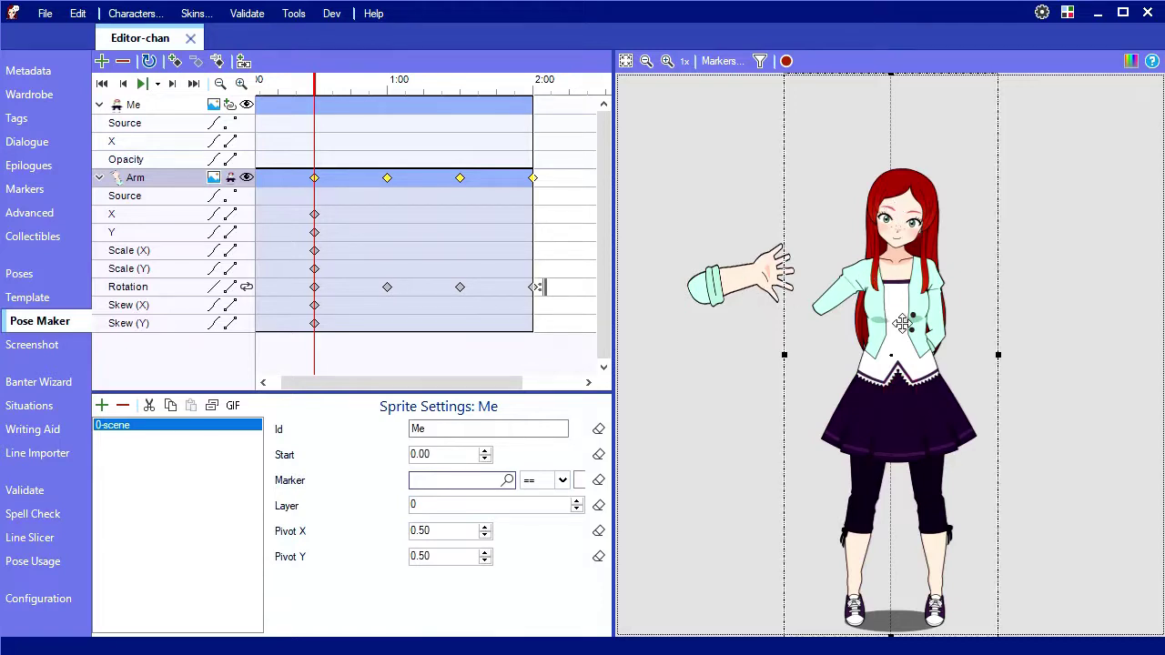
left_click_drag(901, 323, 926, 337)
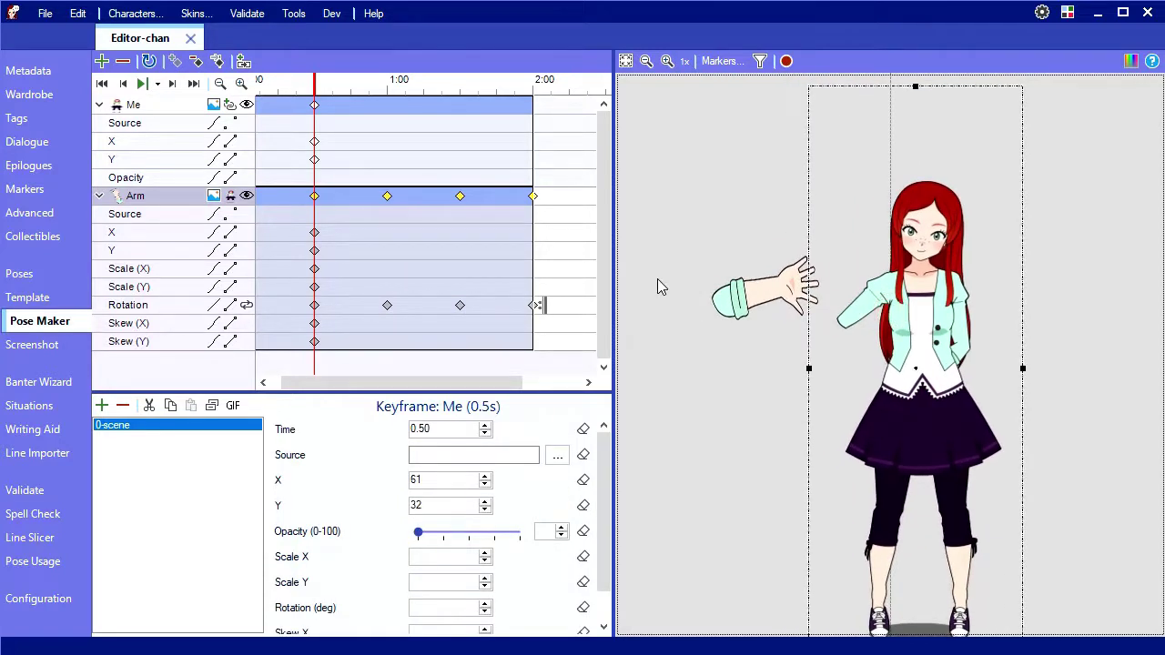
- Set the arm's Y to 515 and its opacity to about 22 at the 0.5 s keyframe
left_click(739, 300)
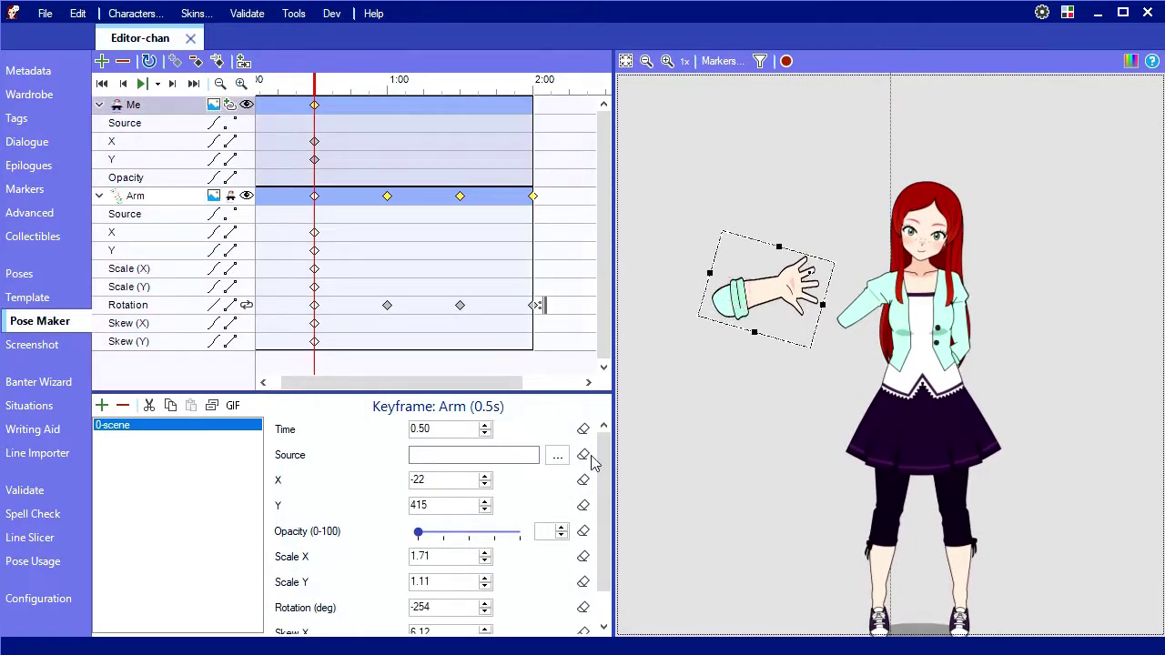
left_click(450, 504)
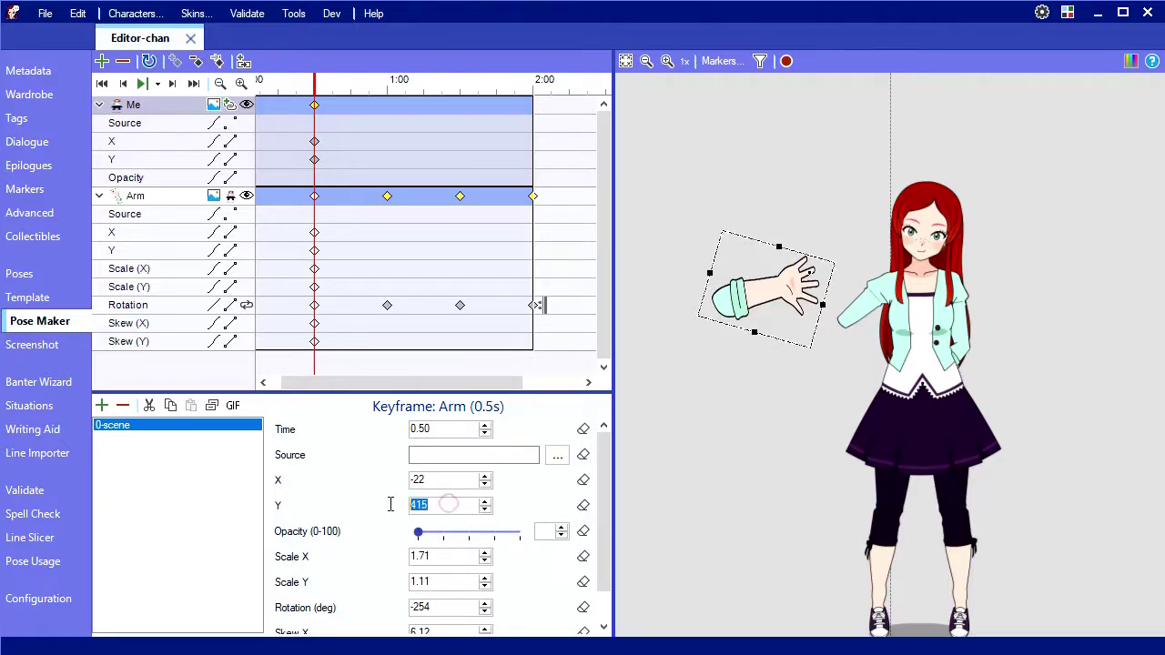
key("Return")
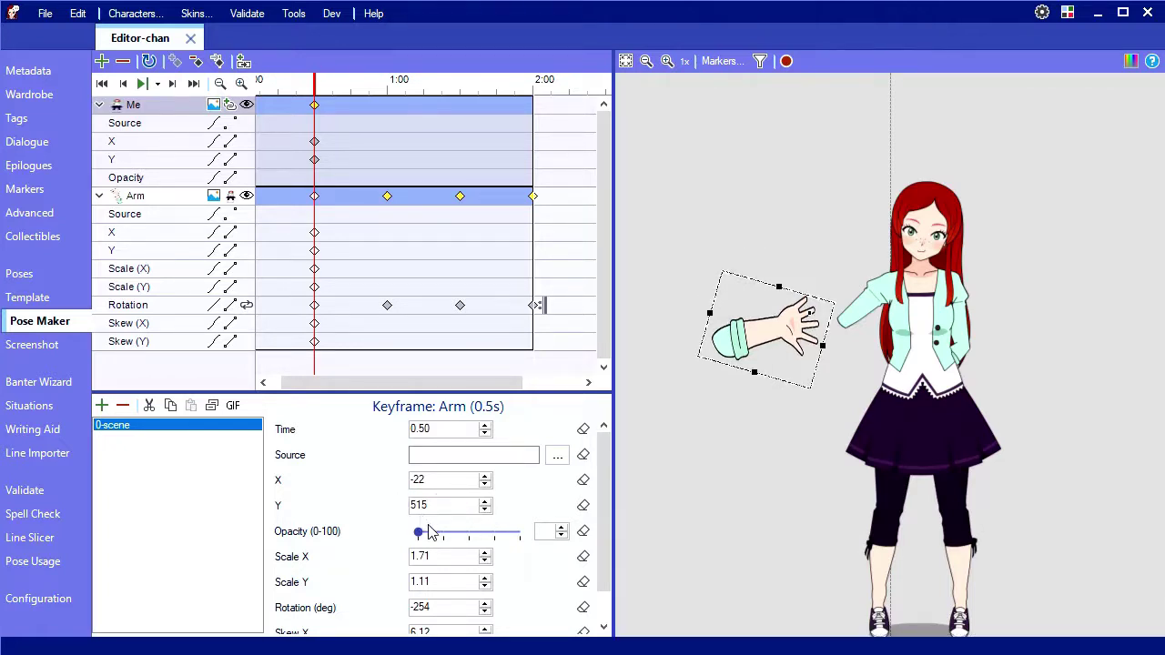
left_click_drag(421, 536, 443, 546)
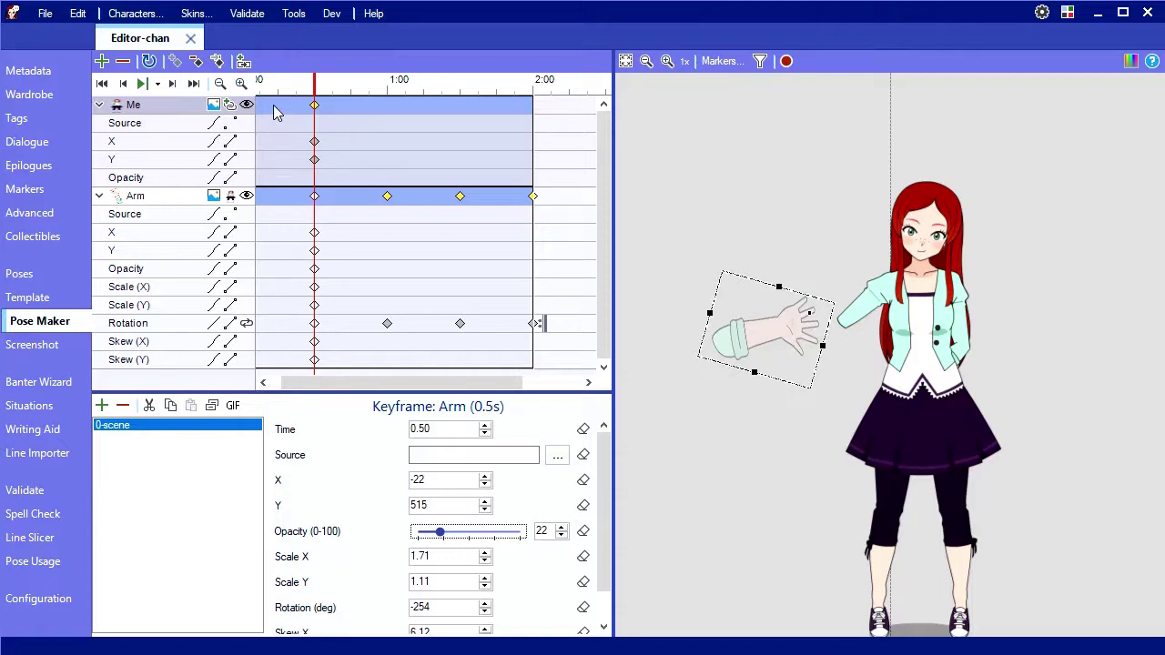
- Check the Me keyframe at 0.5 s and the Arm keyframes at 1 s and 1.5 s
left_click(314, 106)
left_click(387, 196)
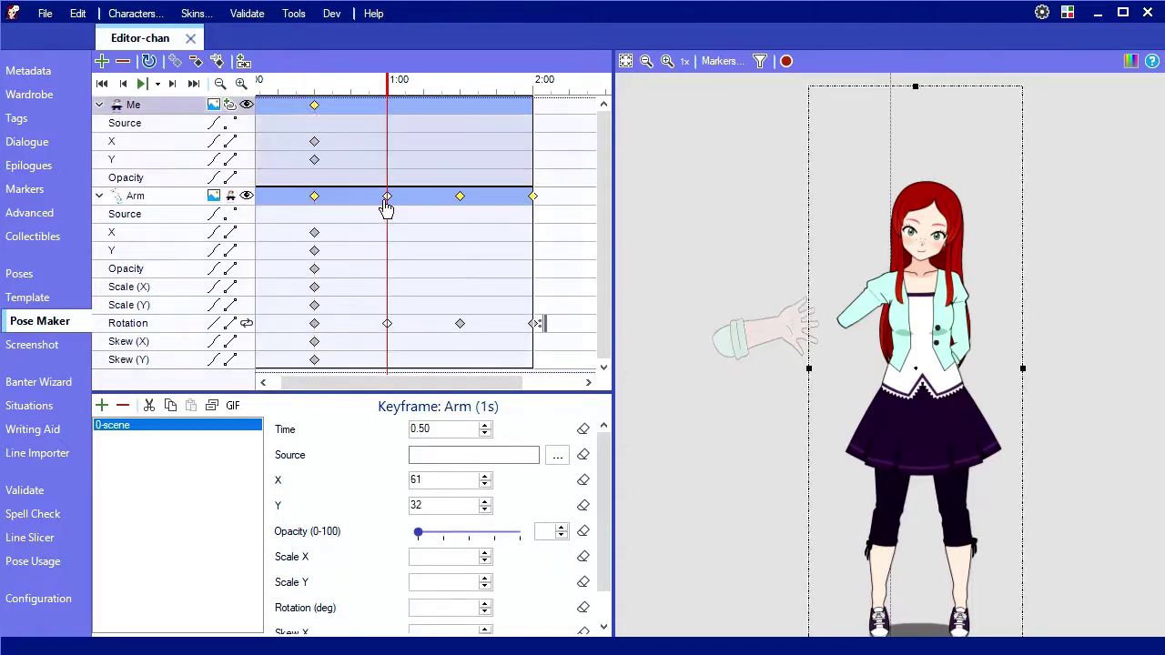
left_click(460, 195)
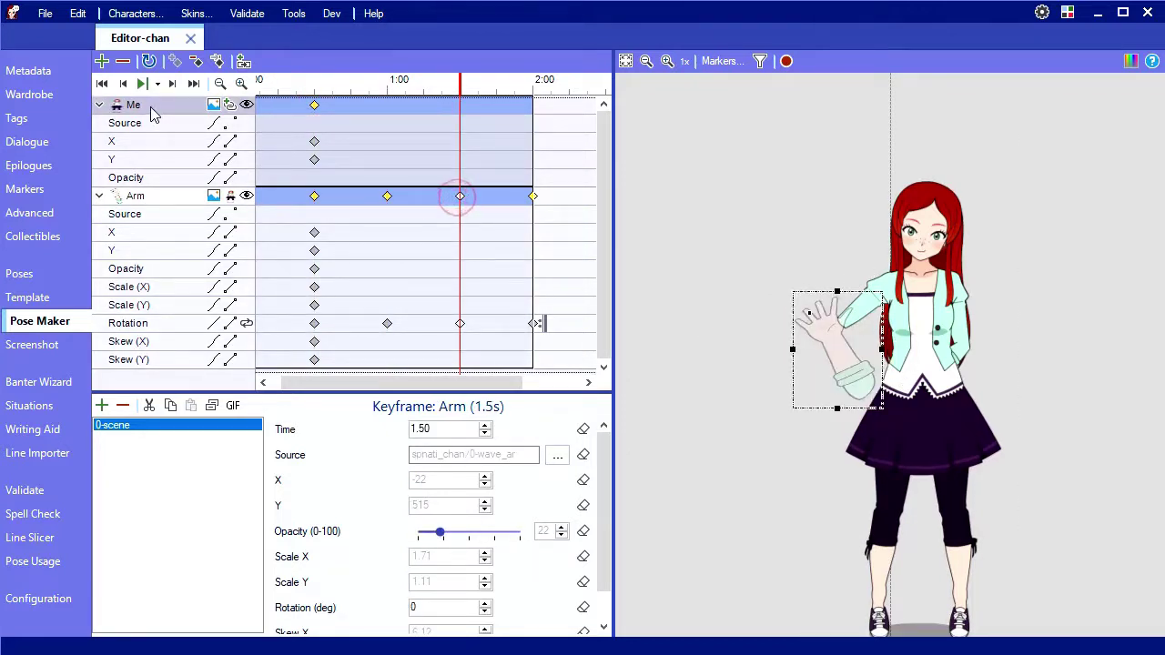
- Rename the Me sprite as Editor-chan
left_click(148, 107)
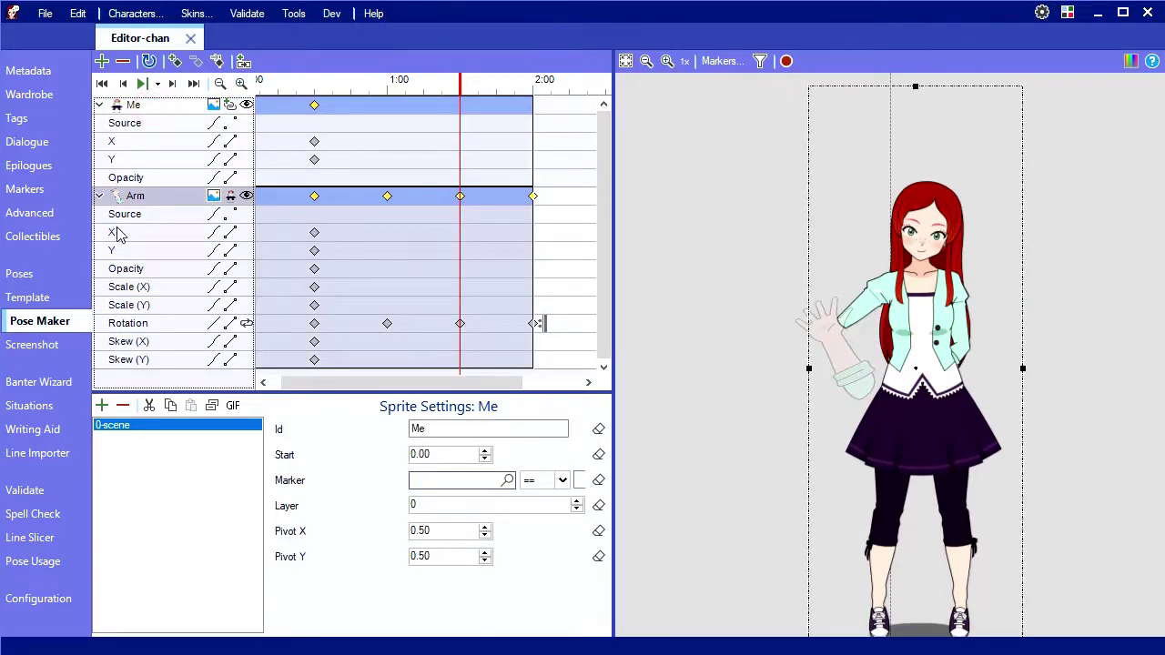
left_click(443, 429)
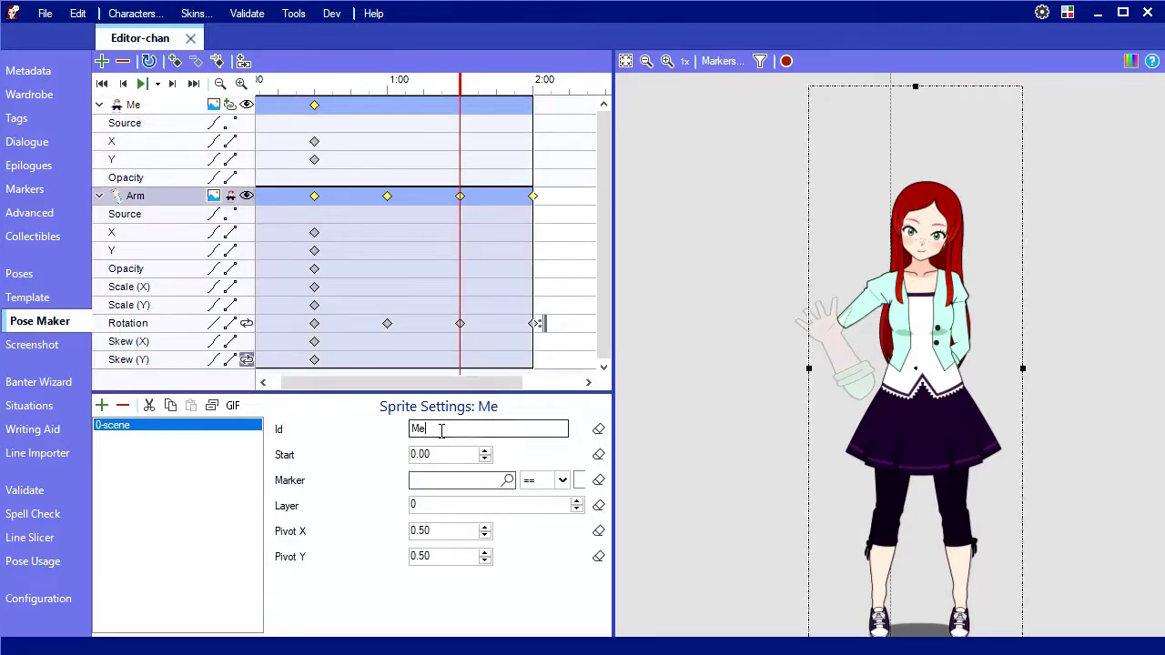
double_click(443, 428)
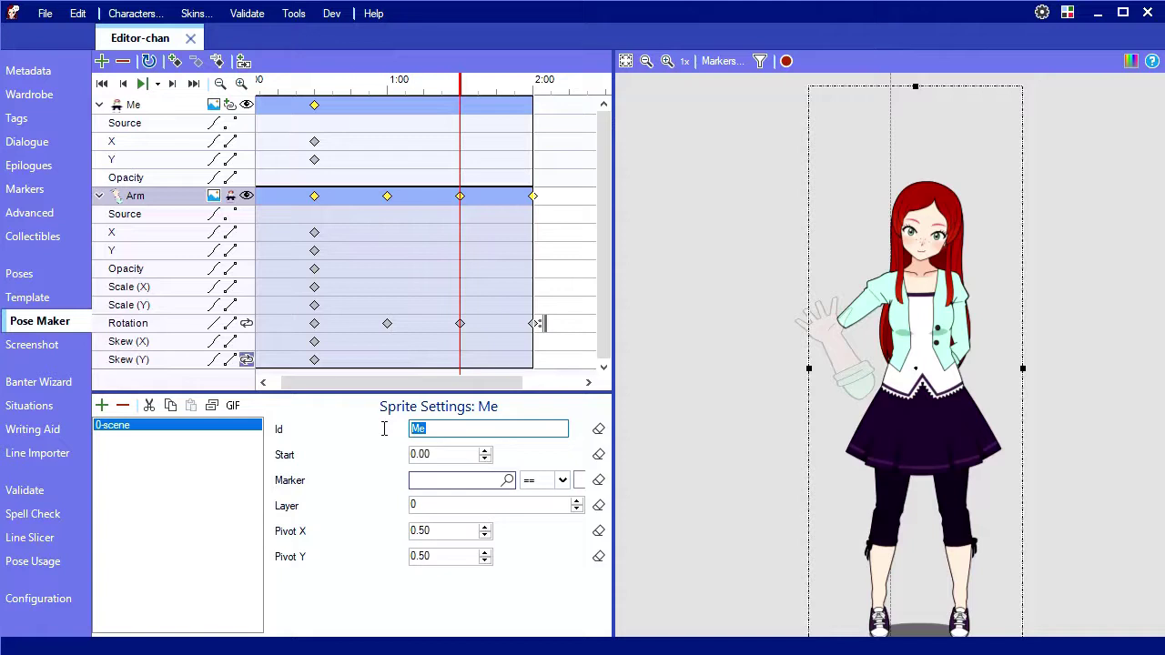
type("Editor-chan")
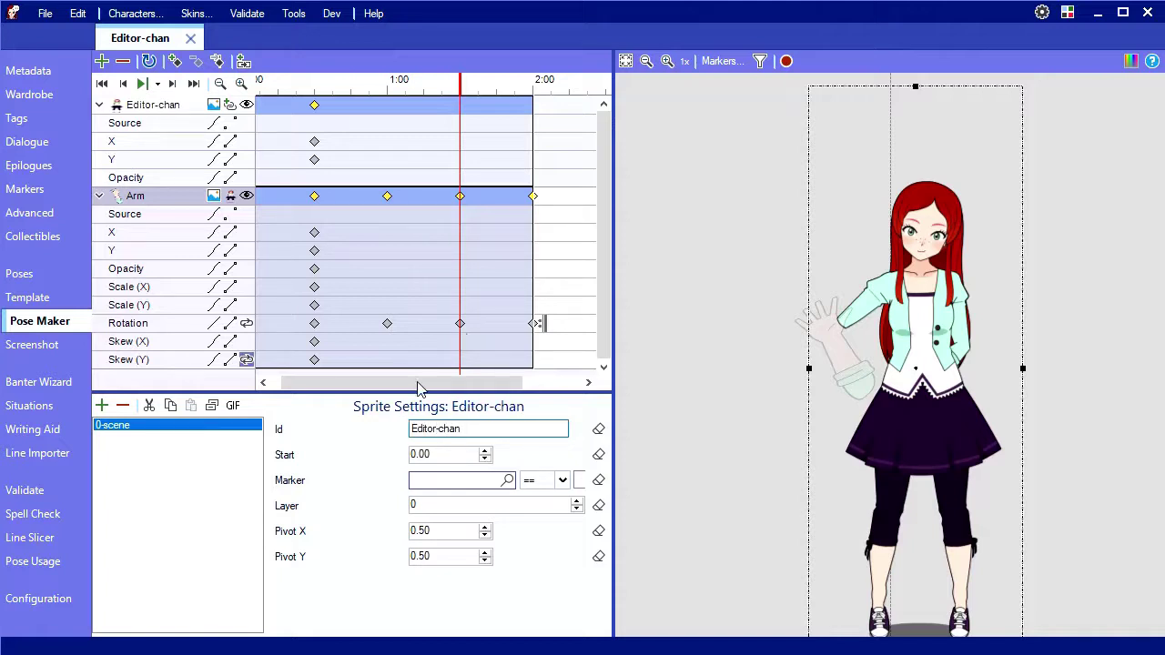
key("Return")
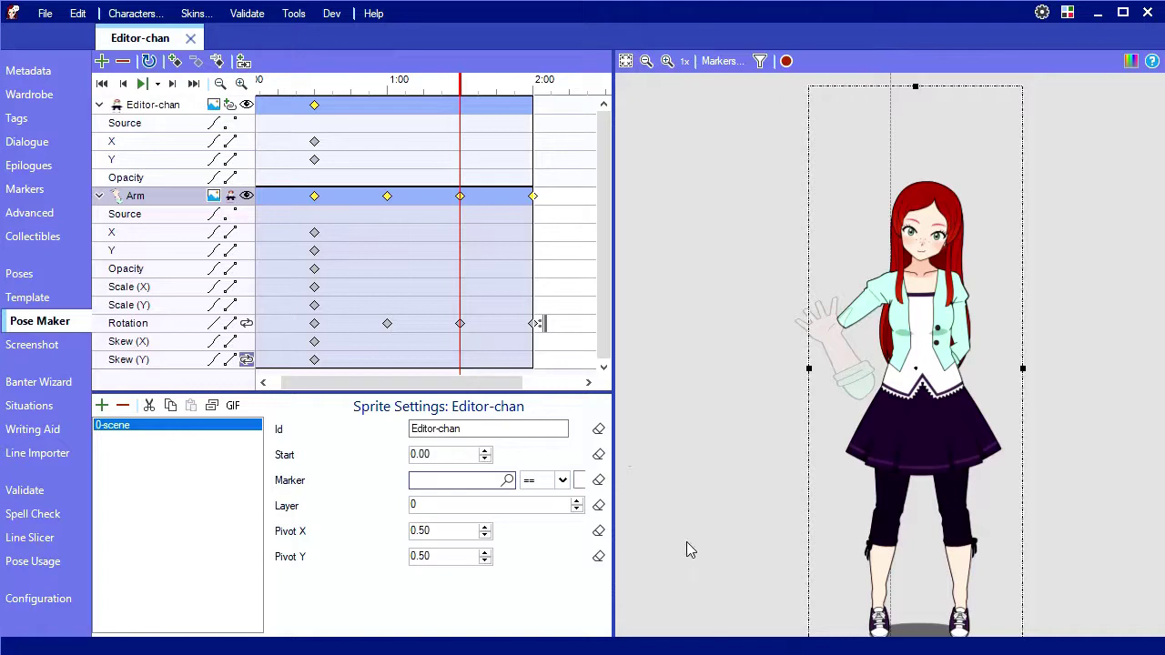
- Delete the Editor-chan X and Y position keyframes at 0.5 s
left_click(314, 196)
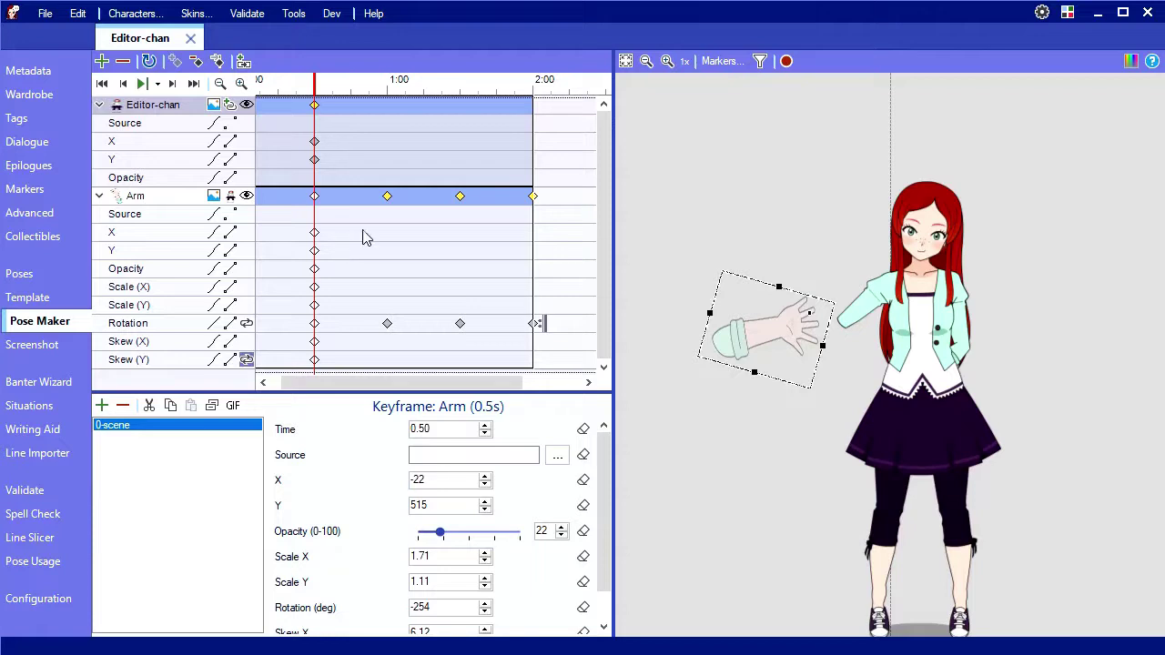
left_click(314, 143)
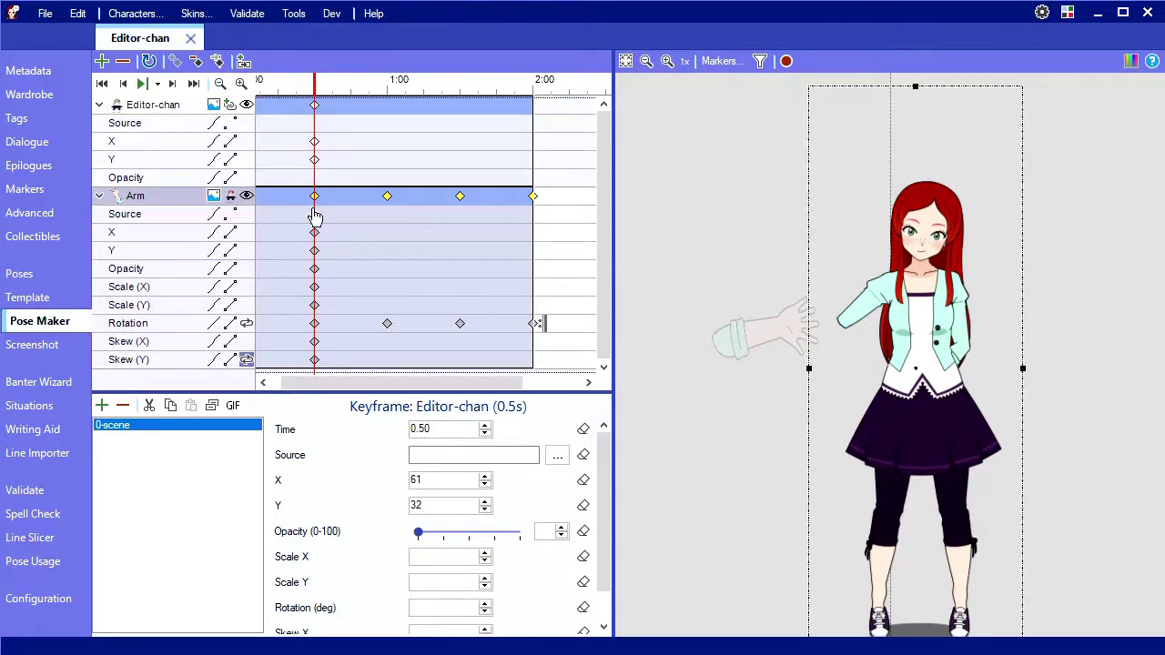
key("Delete")
- Delete the arm's X, Y, opacity, scale and skew keyframes at 0.5 s, keeping only its rotation keyframe
left_click(314, 215)
left_click(314, 233)
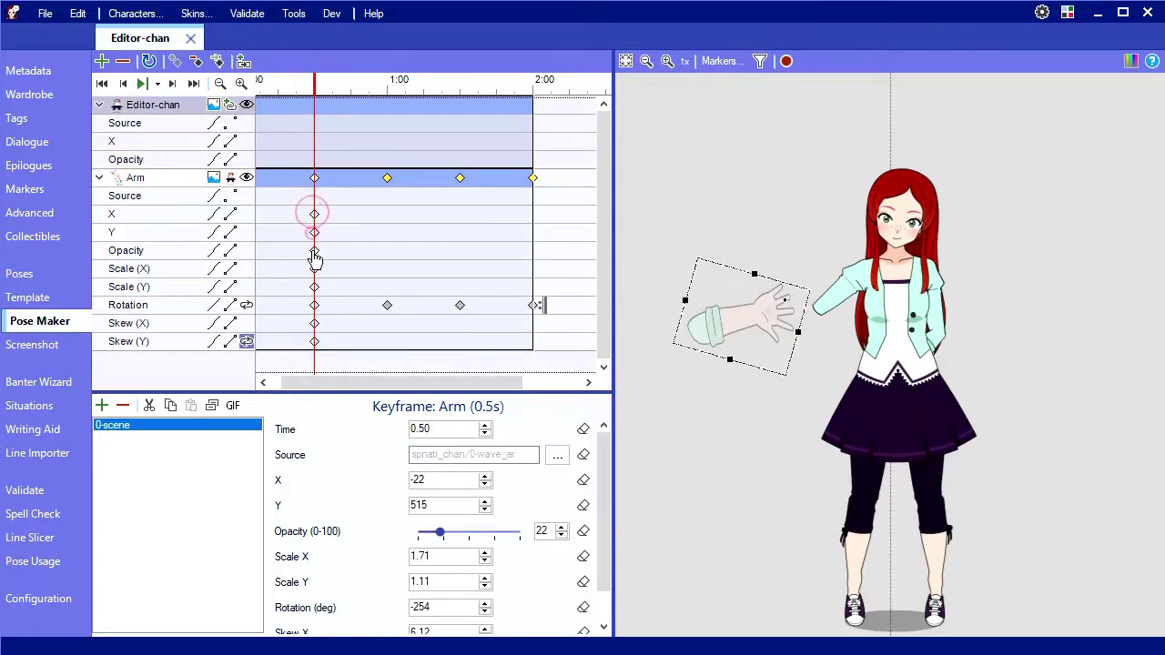
left_click(330, 248)
left_click(313, 233)
left_click(311, 216, "ctrl")
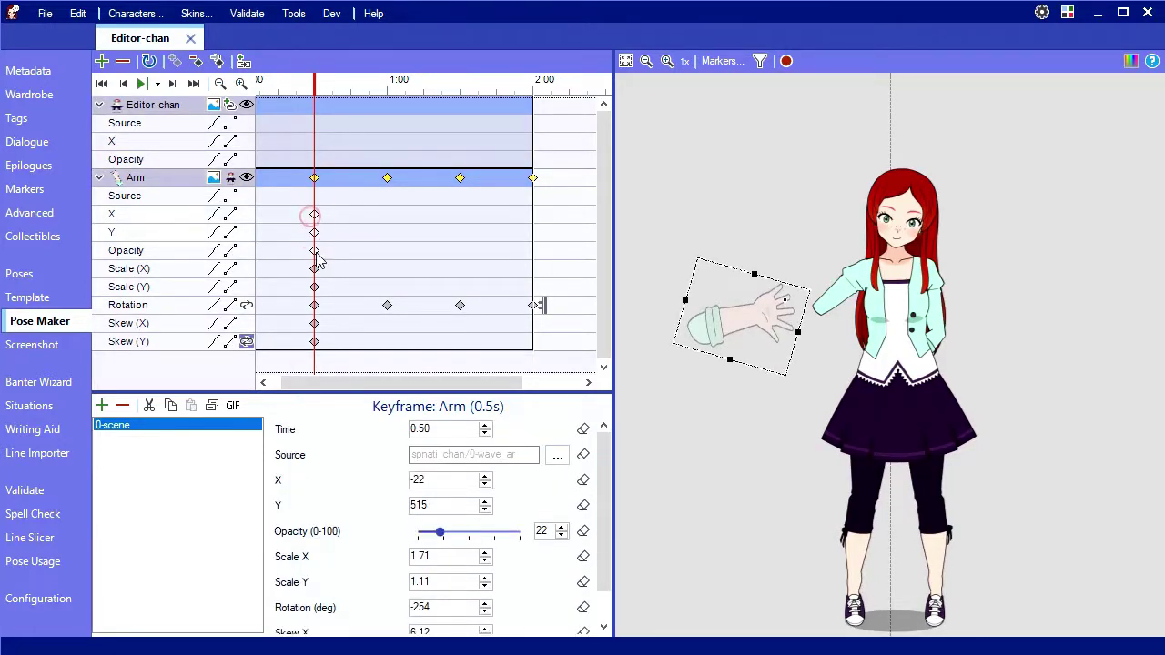
left_click(316, 251, "ctrl")
left_click(316, 269, "ctrl")
left_click(314, 287, "ctrl")
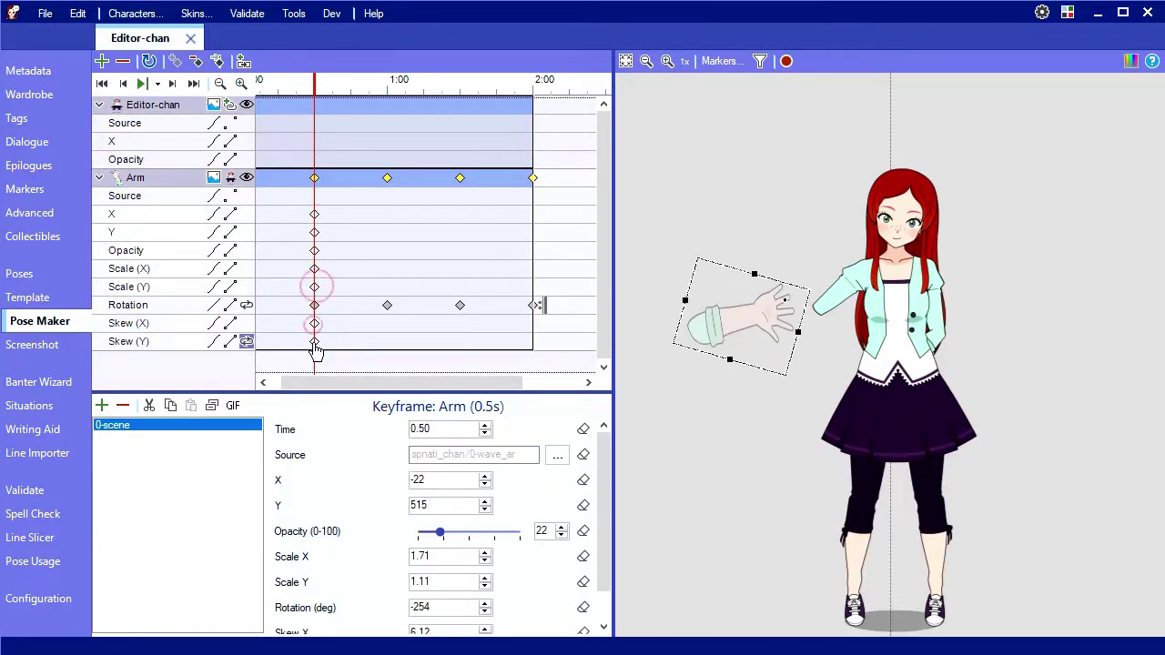
left_click(314, 323, "ctrl")
left_click(314, 341, "ctrl")
key("Delete")
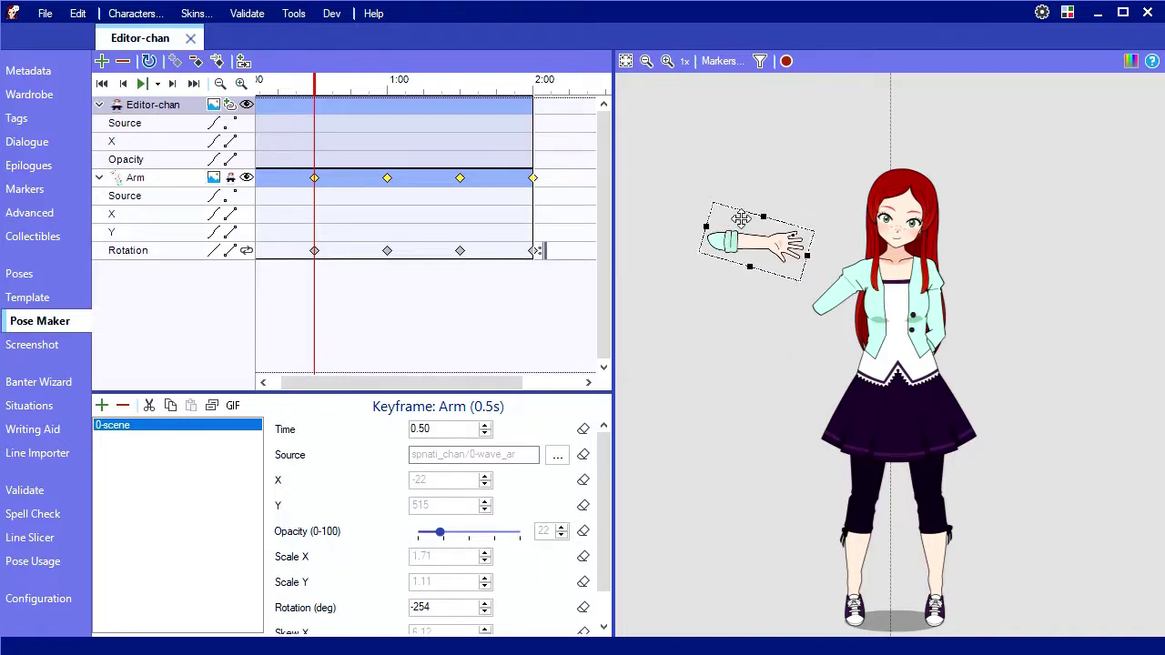
- Move the arm's pivot point from the hand to the elbow, and scrub the timeline from about 0.19 s to 1.12 s to check the rotation
left_click_drag(795, 238, 823, 310)
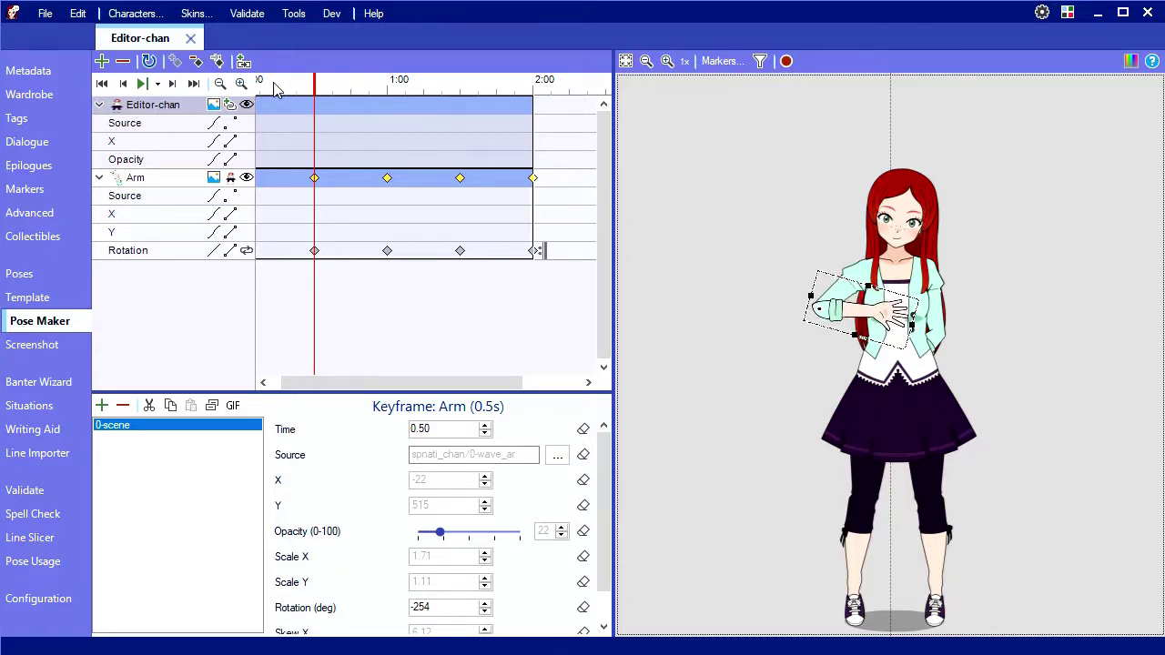
left_click(271, 86)
left_click_drag(280, 86, 405, 86)
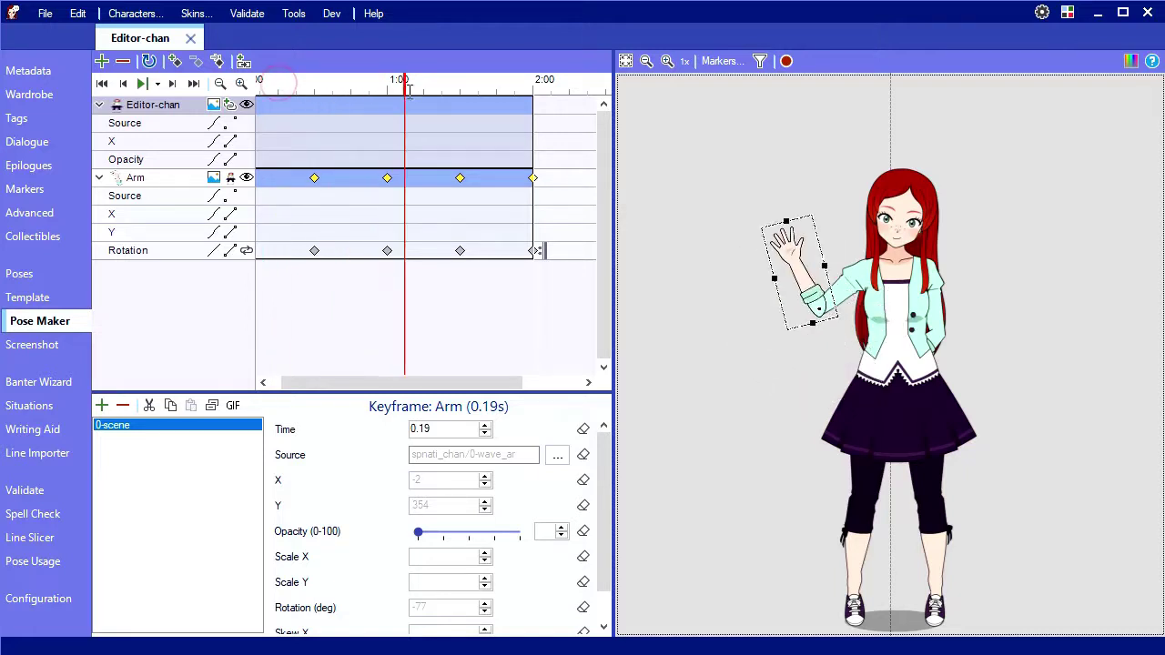
- Replace the Arm rotation keyframe at 0.5 s with a copy of the one at 1.5 s
left_click(314, 251)
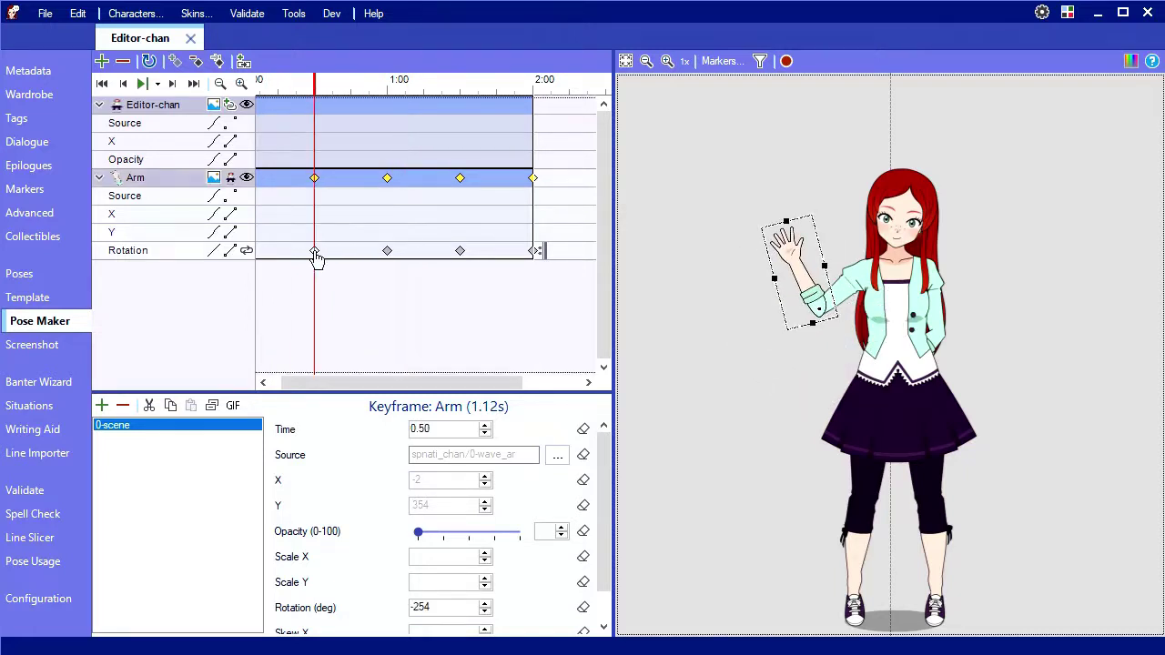
left_click(460, 252)
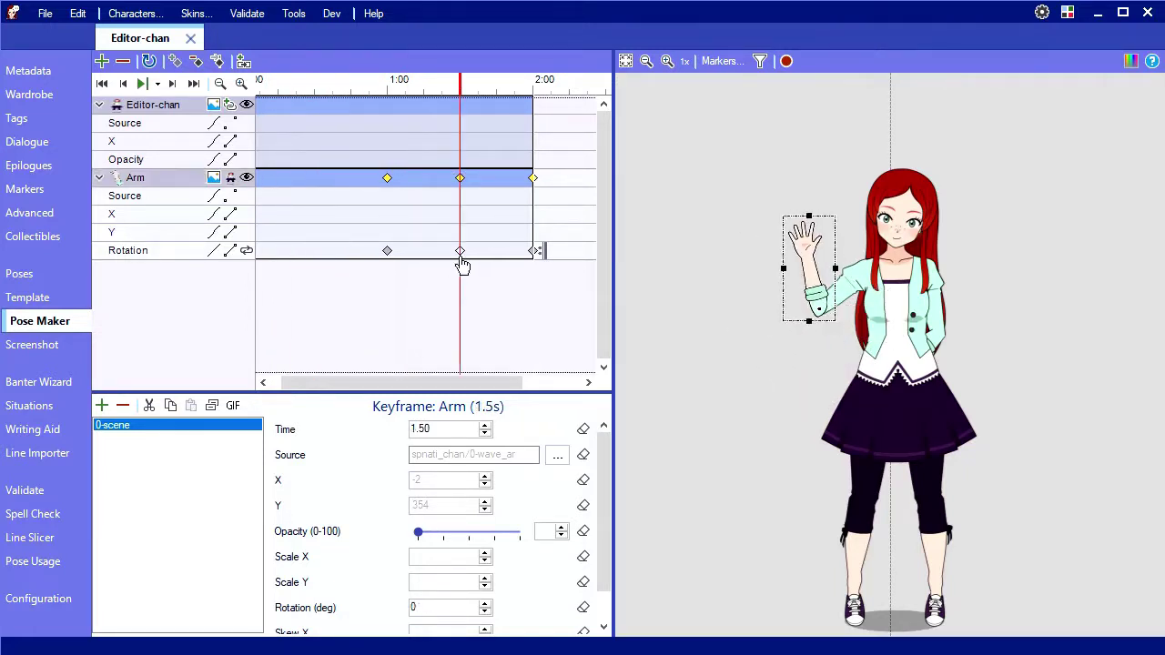
left_click(315, 180)
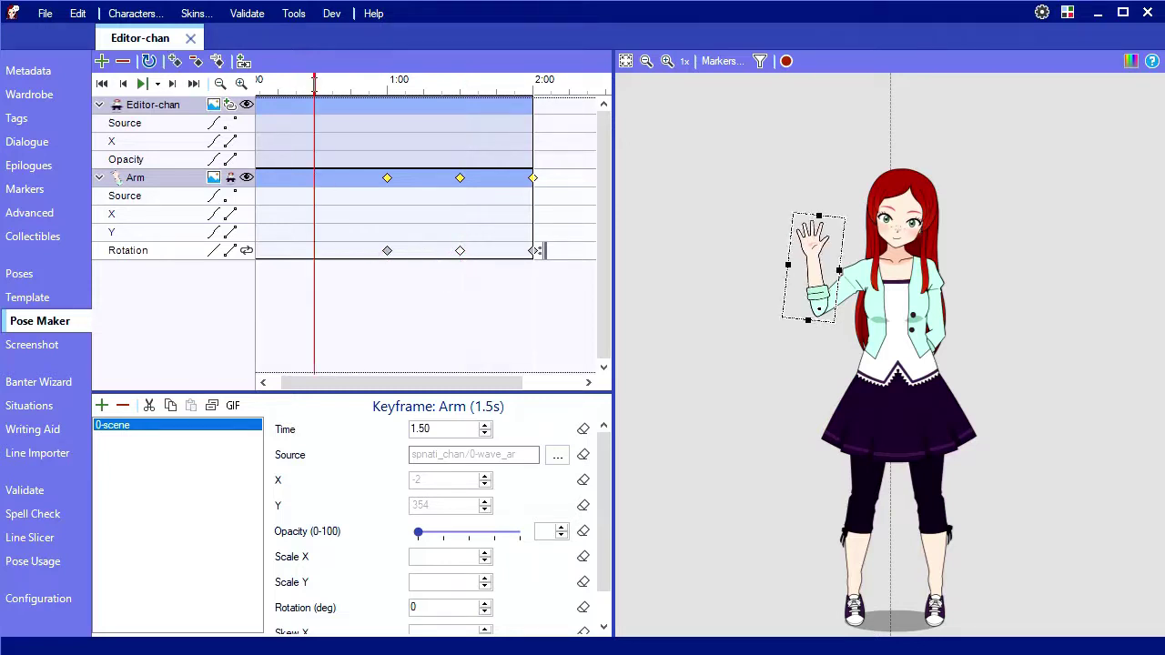
key("ctrl+v")
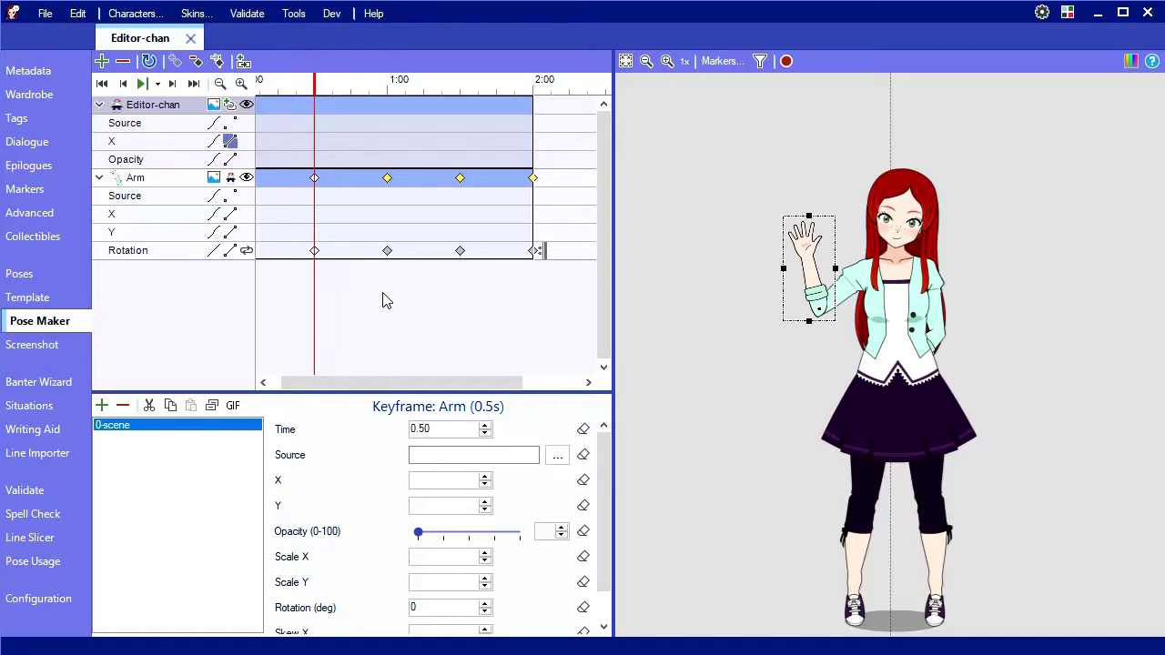
- Move Editor-chan horizontally out of the scene to about X -1079, Y 14 at 2.5 s
scroll(380, 306, "down", 1)
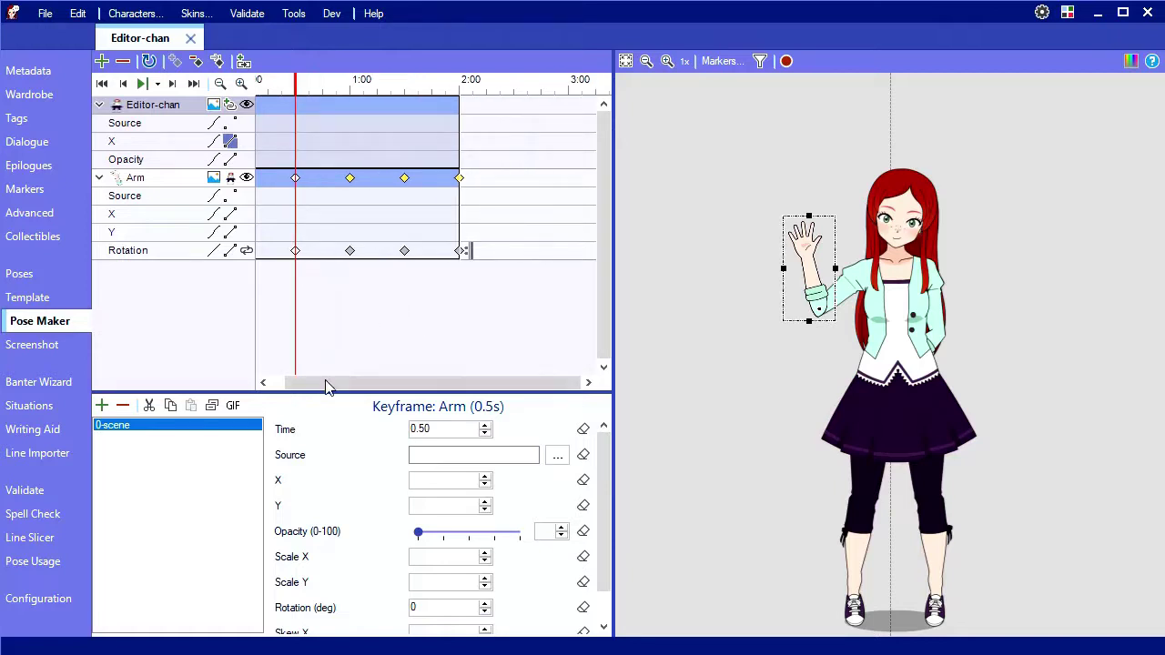
left_click(505, 84)
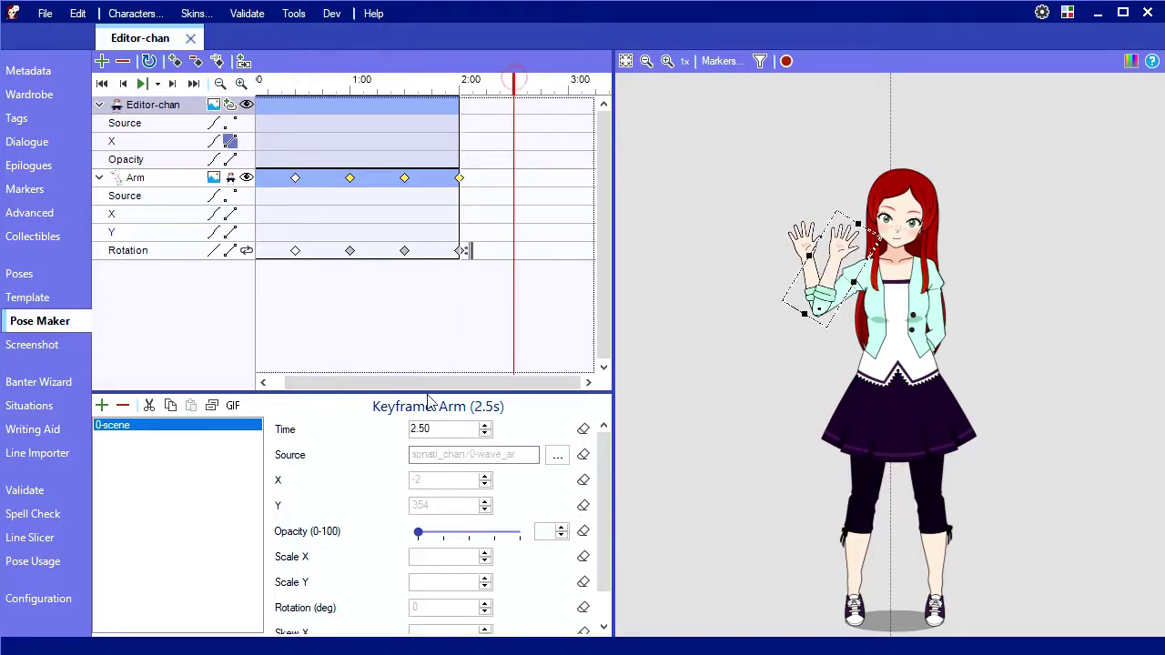
left_click_drag(428, 382, 380, 386)
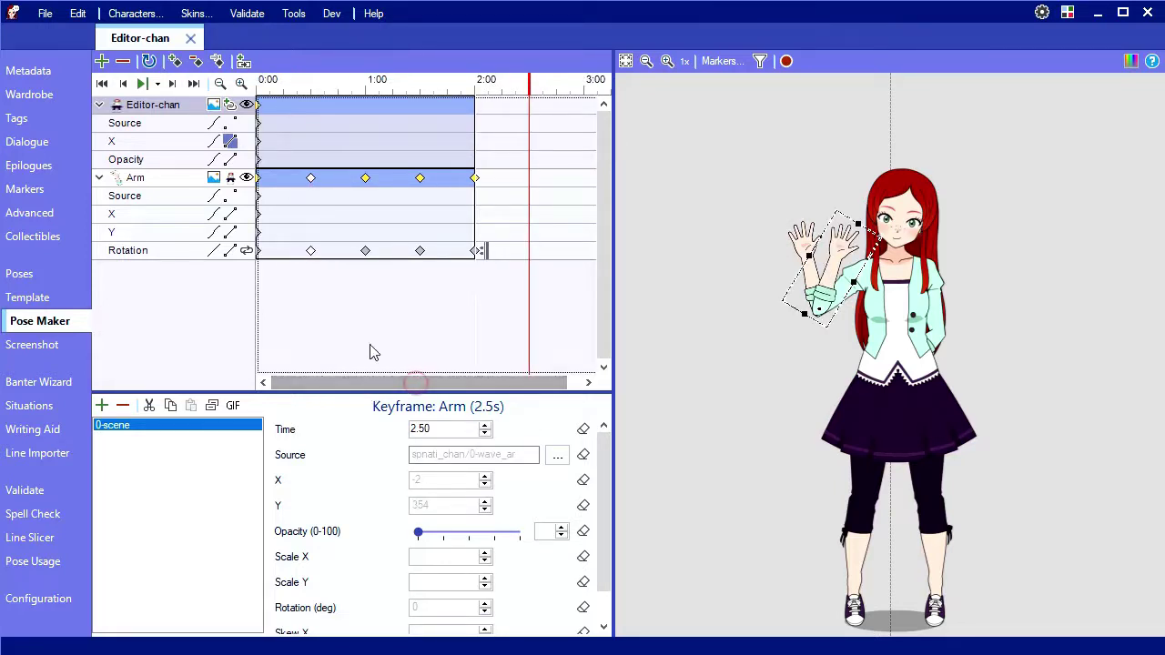
left_click(924, 293)
left_click_drag(897, 311, 541, 309)
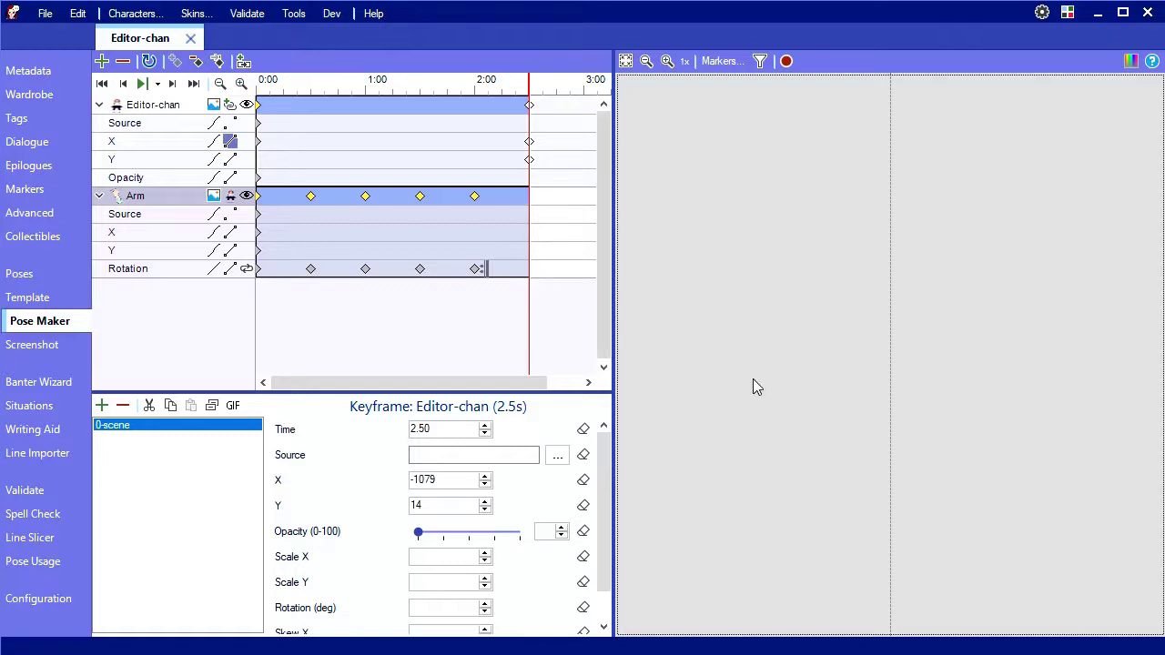
- Pan and zoom the scene preview, down to 0.5x, to examine the offstage character, and recenter the scene
left_click_drag(767, 374, 1164, 346)
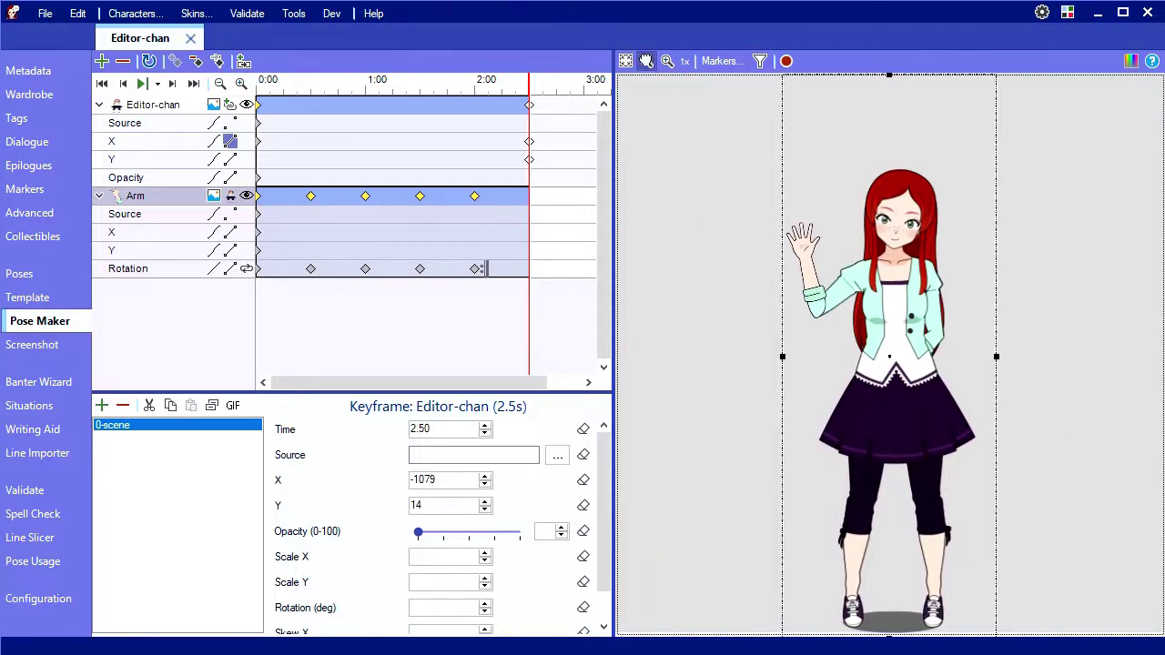
left_click(646, 61)
left_click(646, 61)
left_click(667, 61)
left_click(667, 61)
scroll(916, 391, "down", 3)
left_click_drag(945, 278, 726, 387)
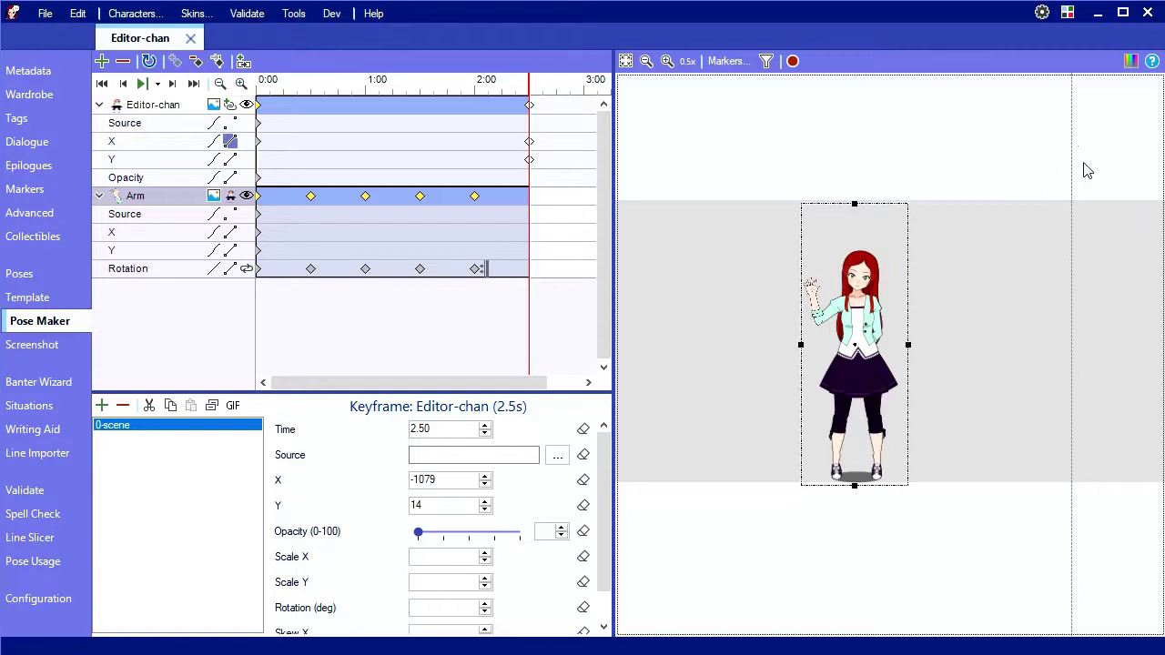
left_click_drag(1074, 535, 892, 540)
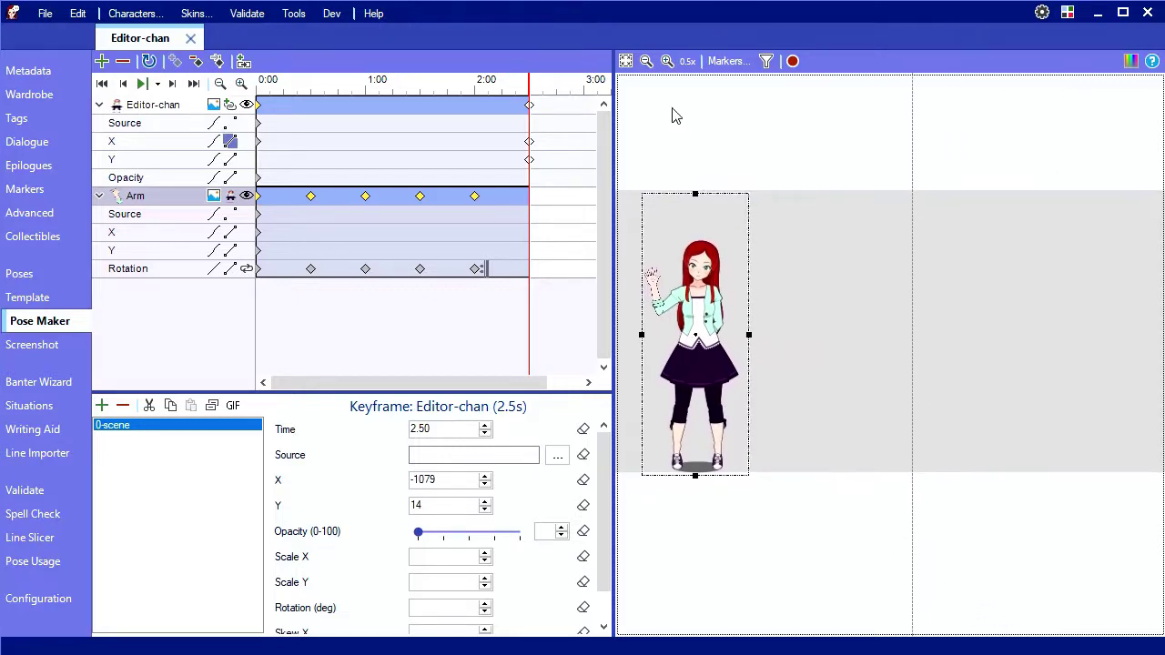
left_click(626, 61)
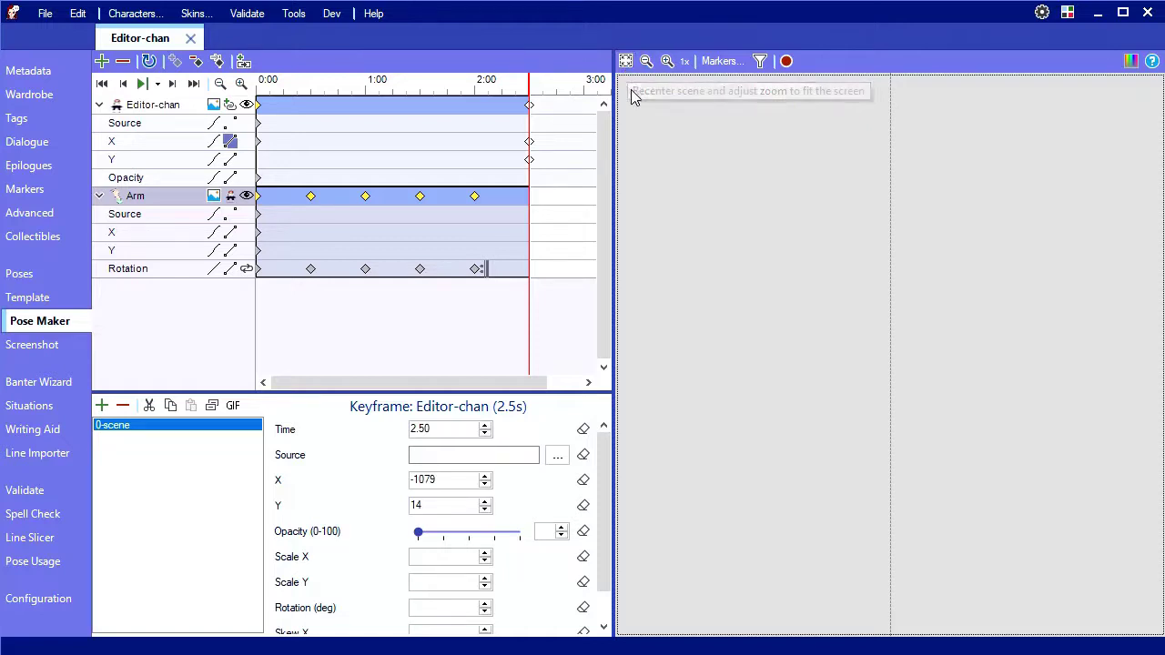
- Set Editor-chan's opacity to 1 at the 2.5 s keyframe and recenter the scene view
left_click_drag(776, 369, 1164, 375)
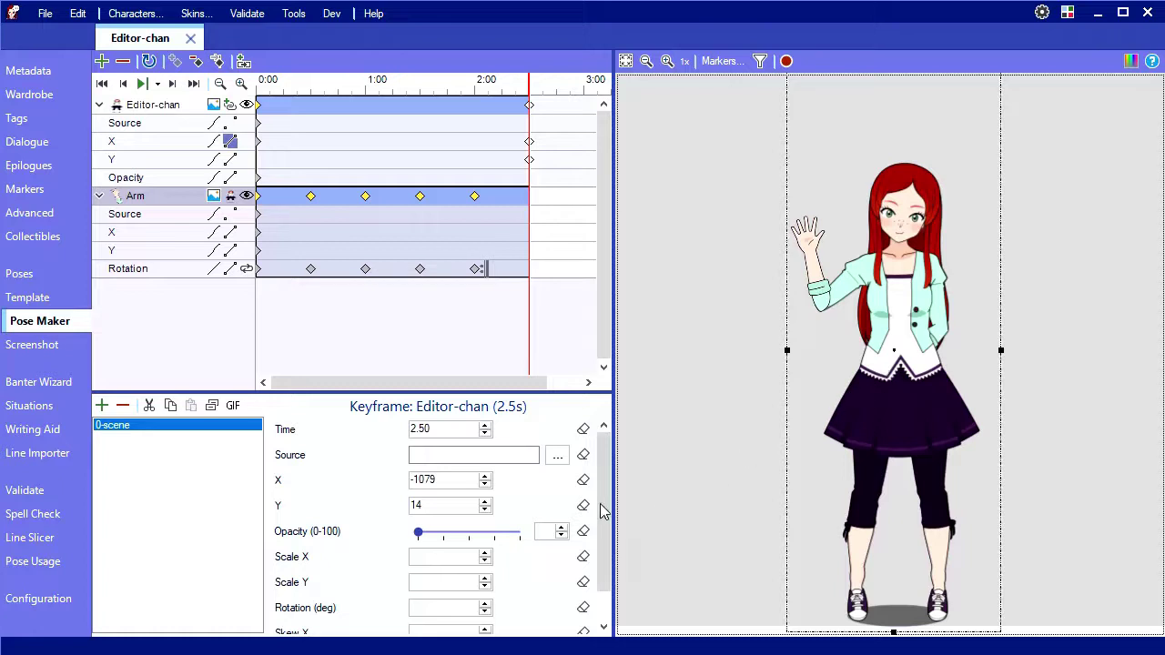
left_click(419, 537)
left_click_drag(423, 542, 424, 537)
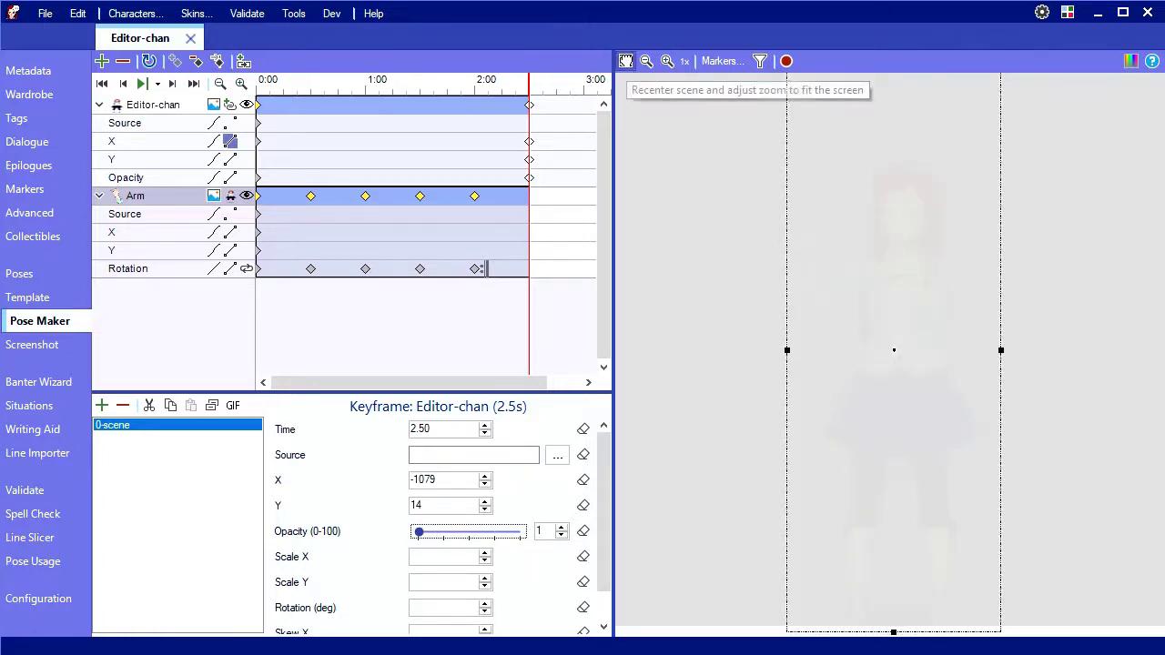
left_click(626, 61)
- Play the animation from the start to preview the character's exit and fade, and stop it
left_click(102, 83)
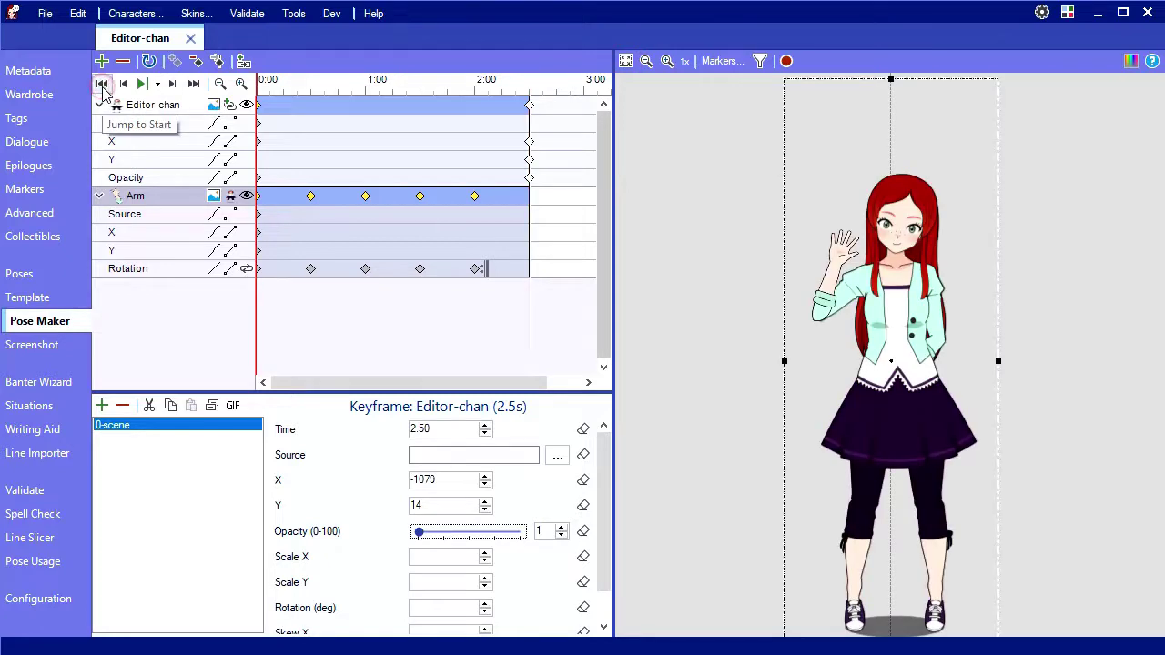
left_click(142, 84)
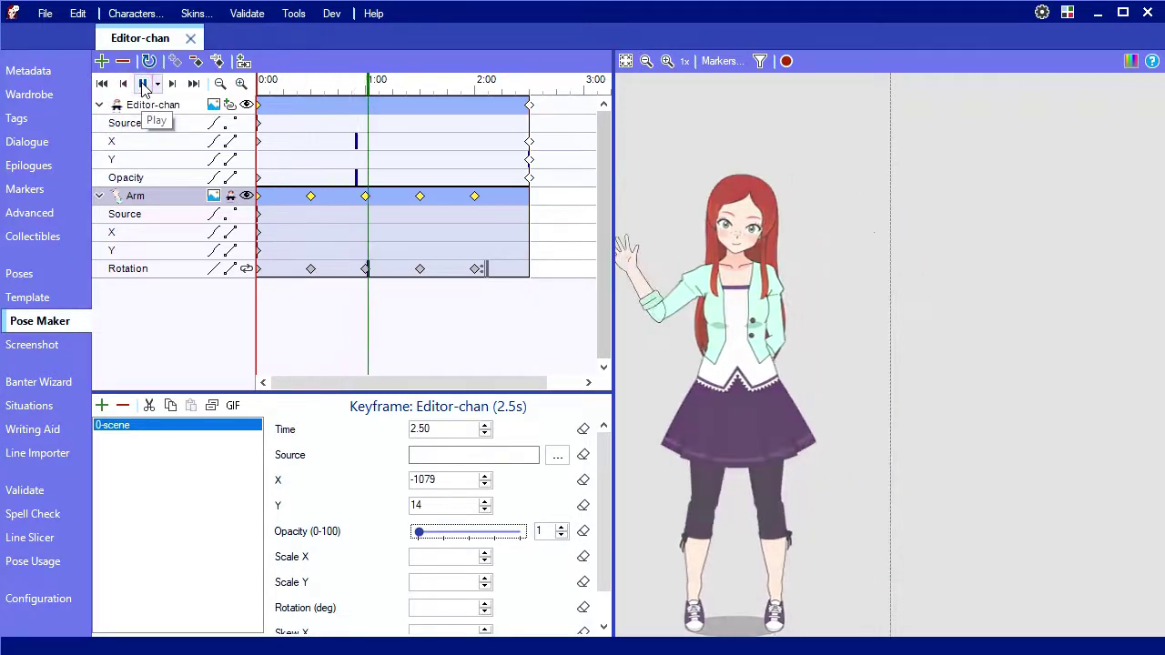
left_click(142, 84)
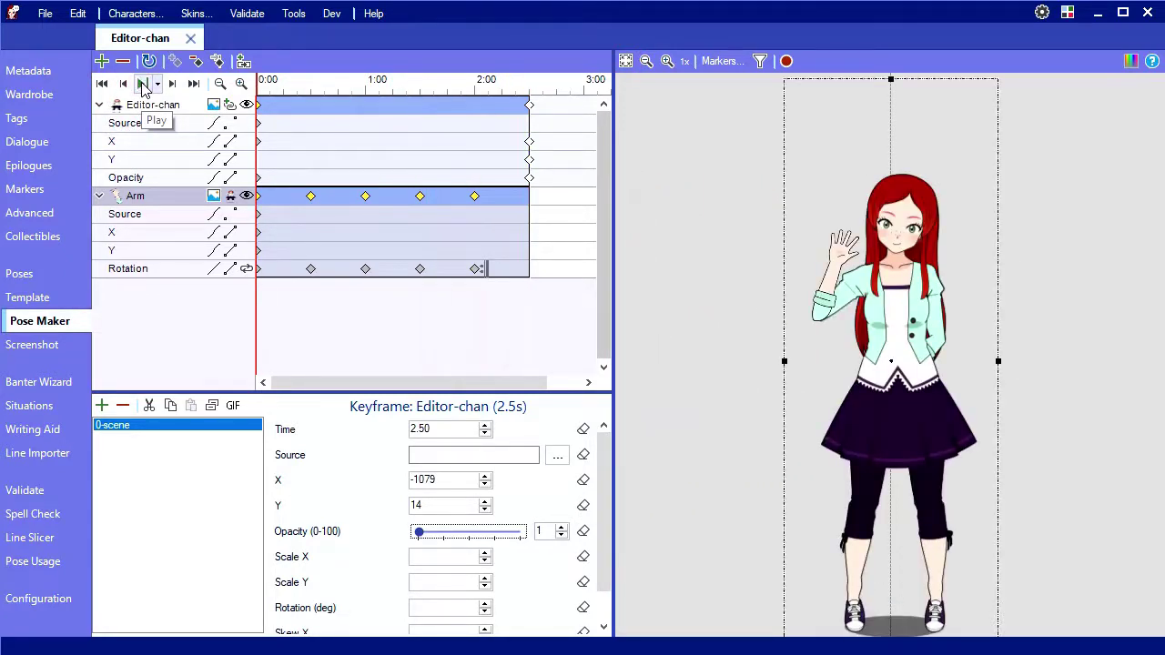